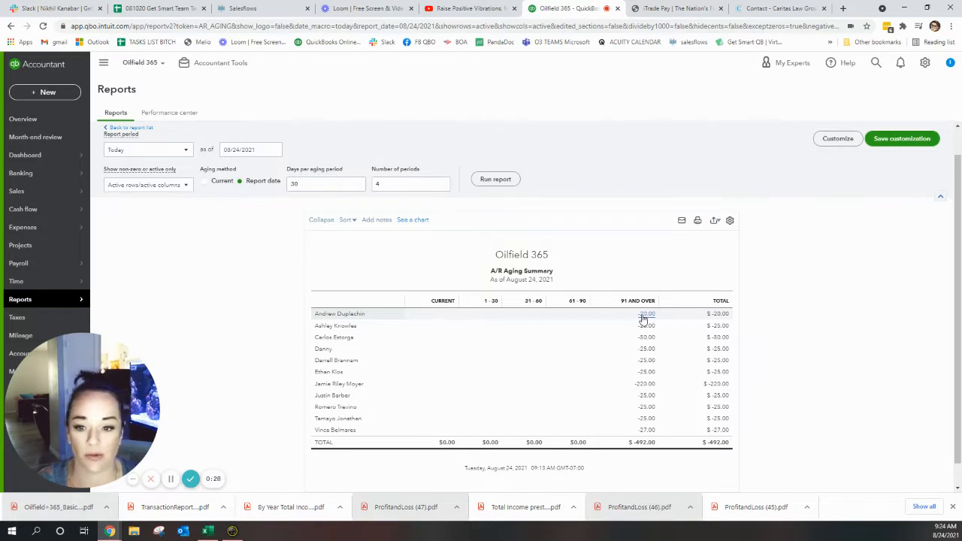
left_click(643, 314)
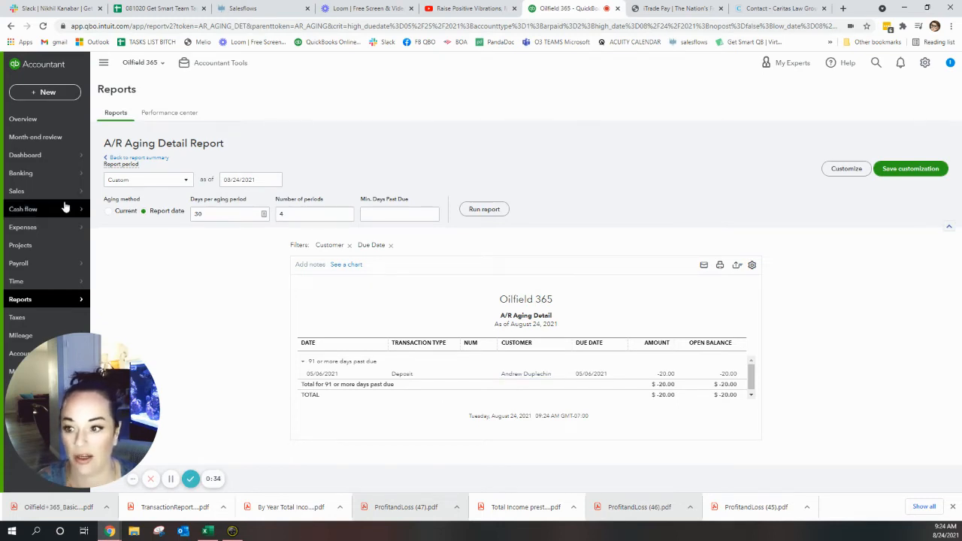
mouse_move(20, 299)
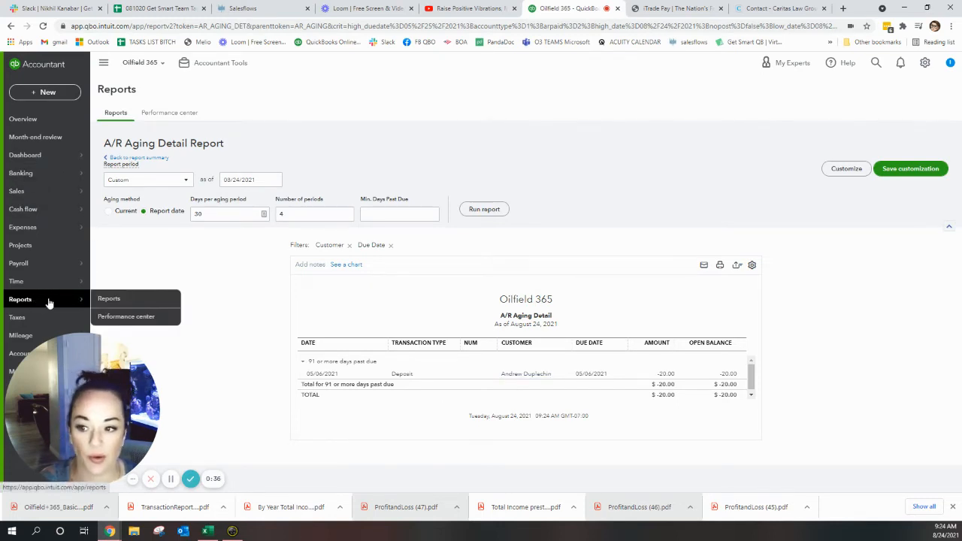
left_click(108, 299)
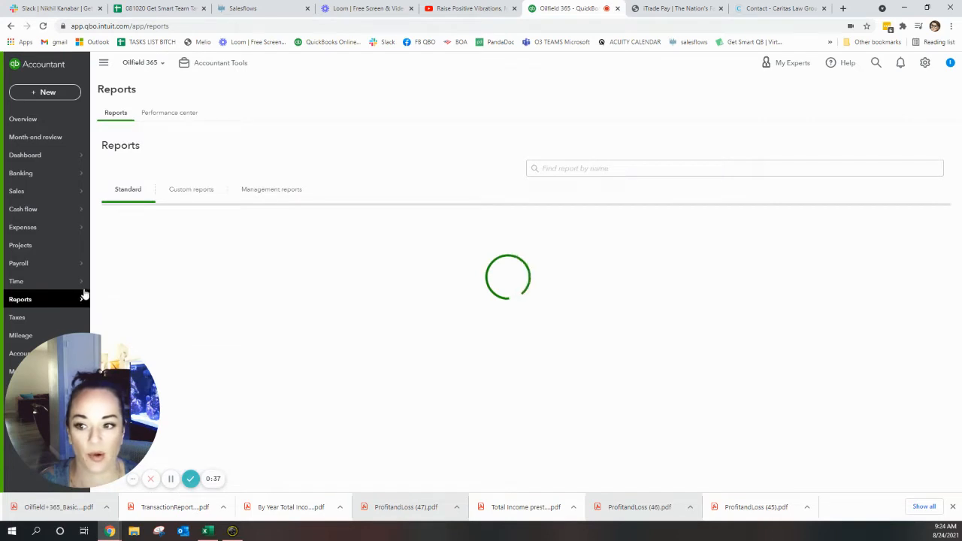
left_click(191, 254)
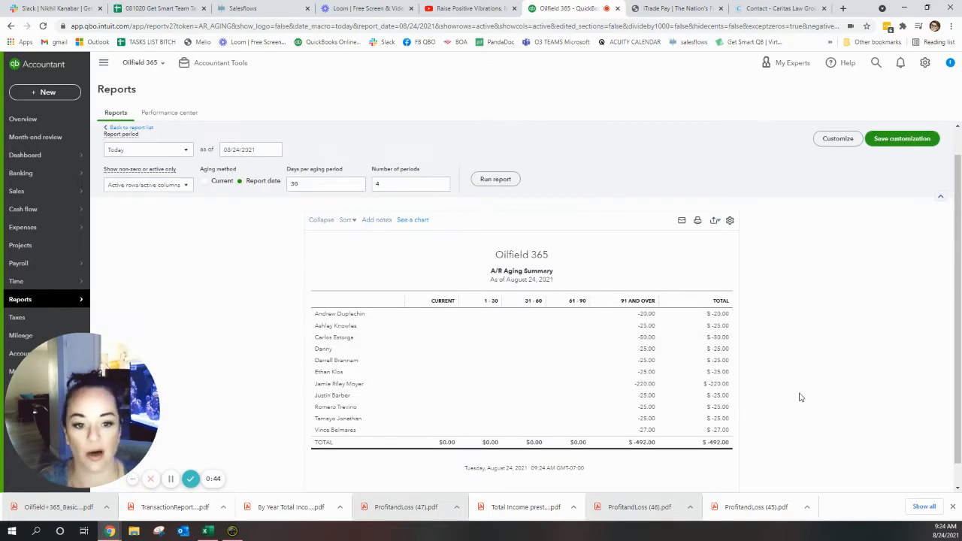
left_click(717, 314)
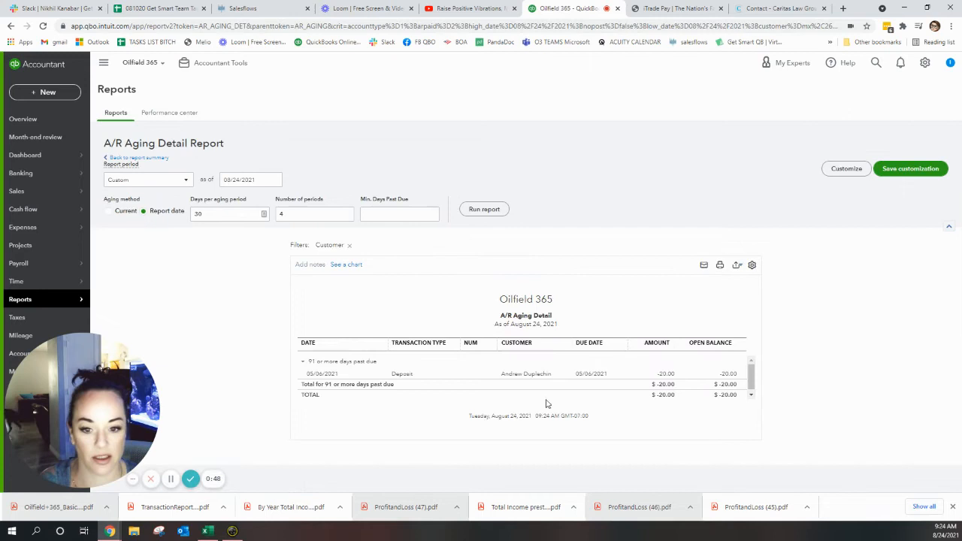
left_click(533, 375)
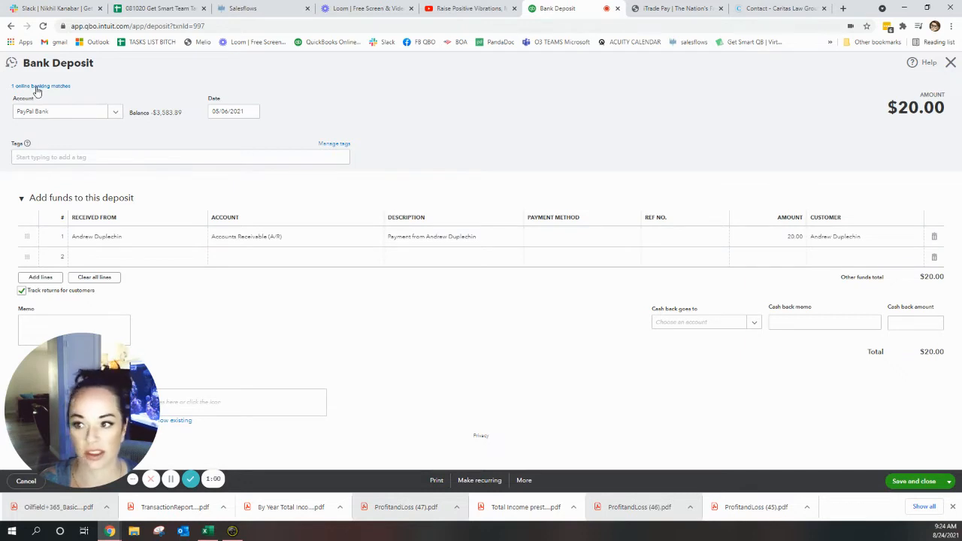
- Delete the $20.00 bank deposit after checking its banking match, then return to the aging summary
left_click(38, 87)
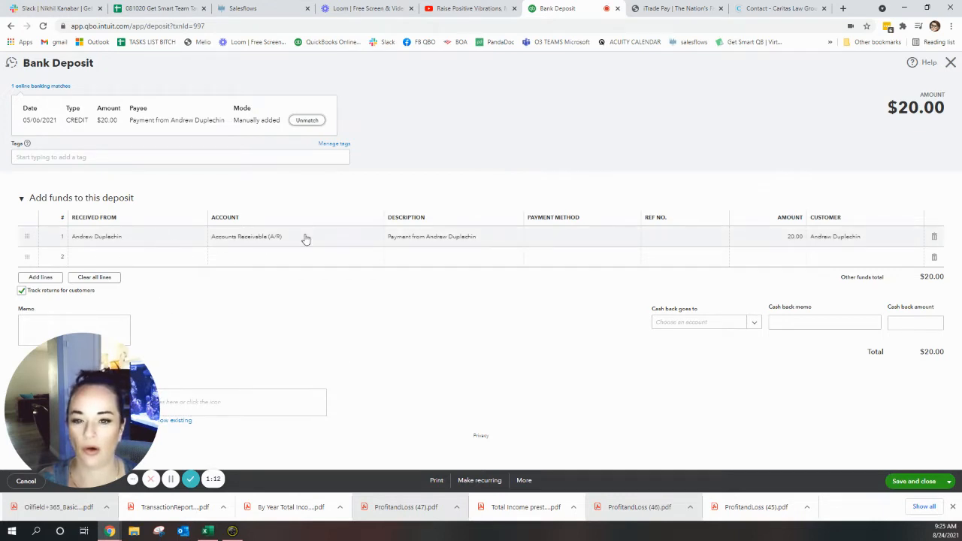
left_click(523, 480)
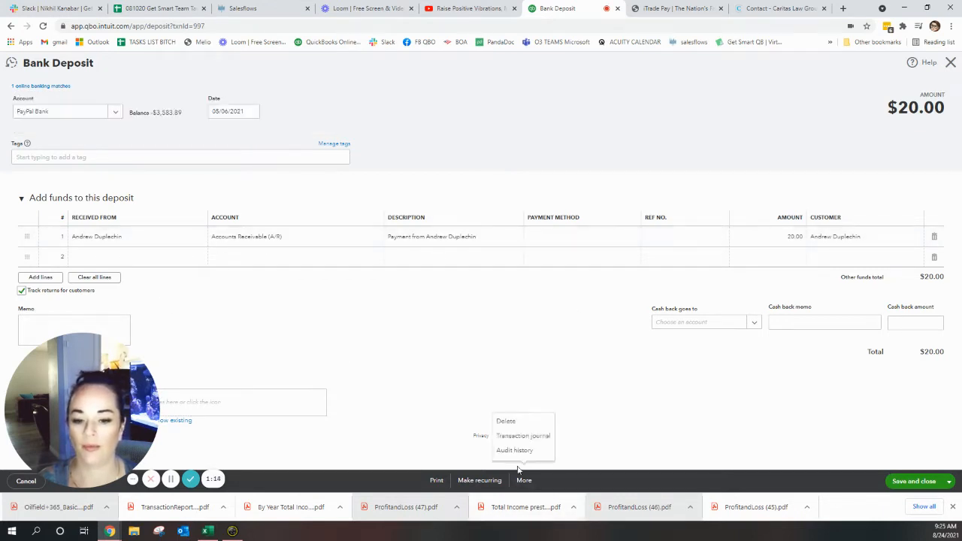
left_click(508, 422)
left_click(537, 296)
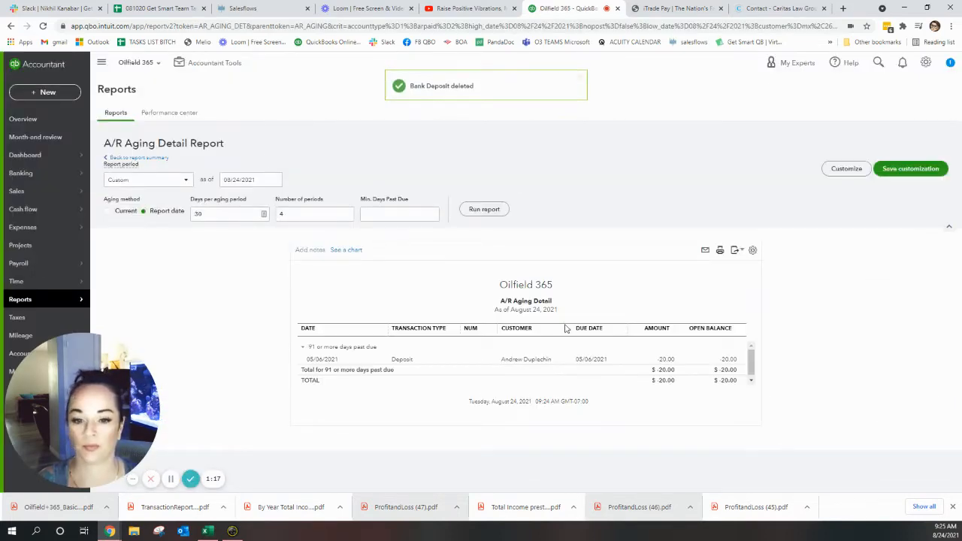
left_click(136, 158)
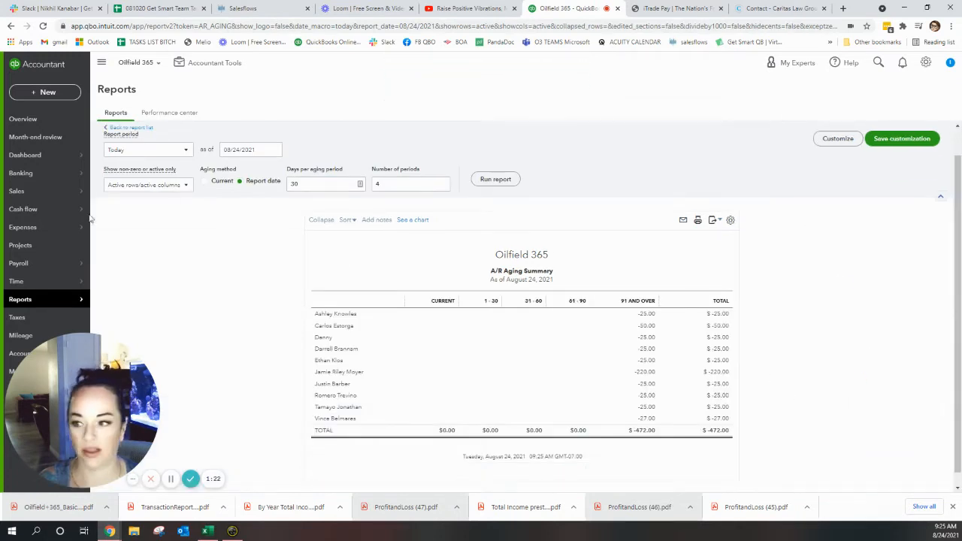
left_click(22, 175)
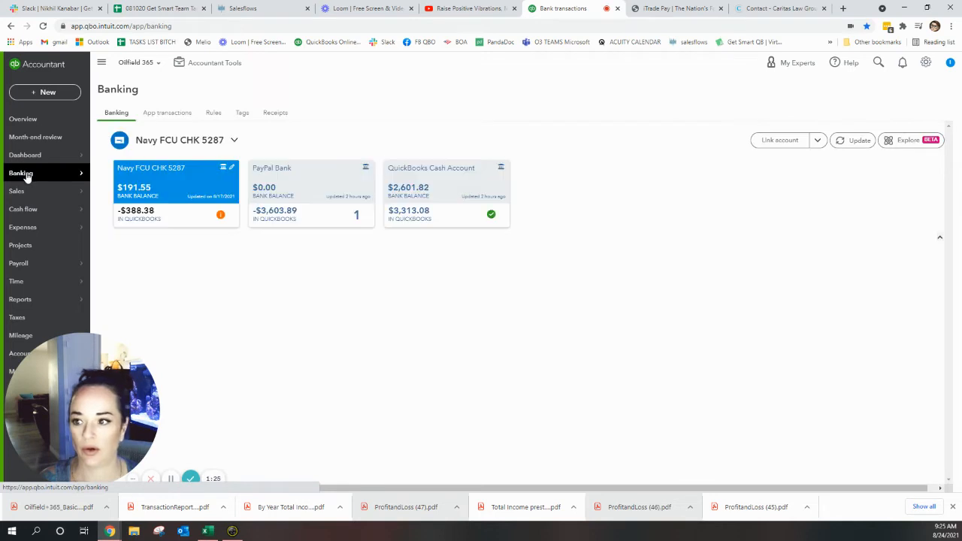
left_click(303, 194)
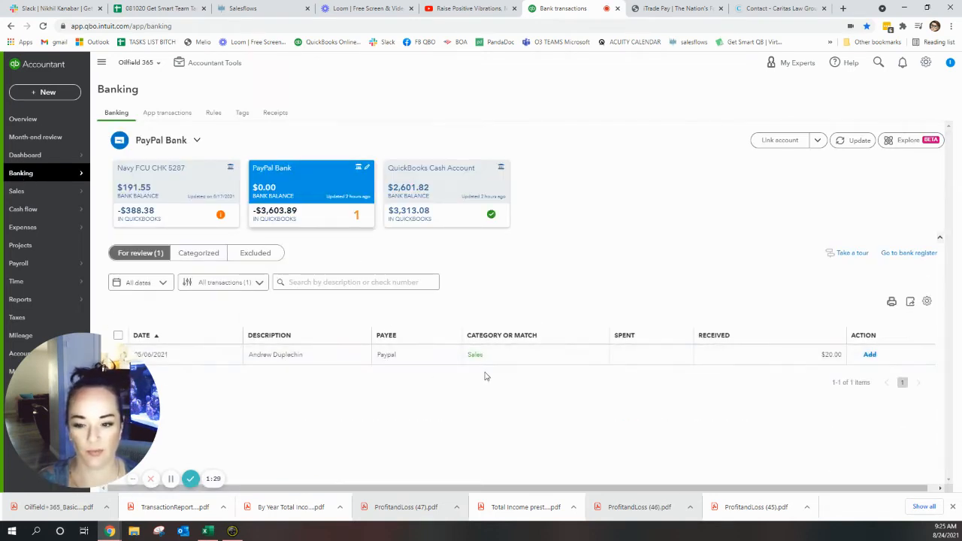
left_click(431, 361)
left_click(206, 379)
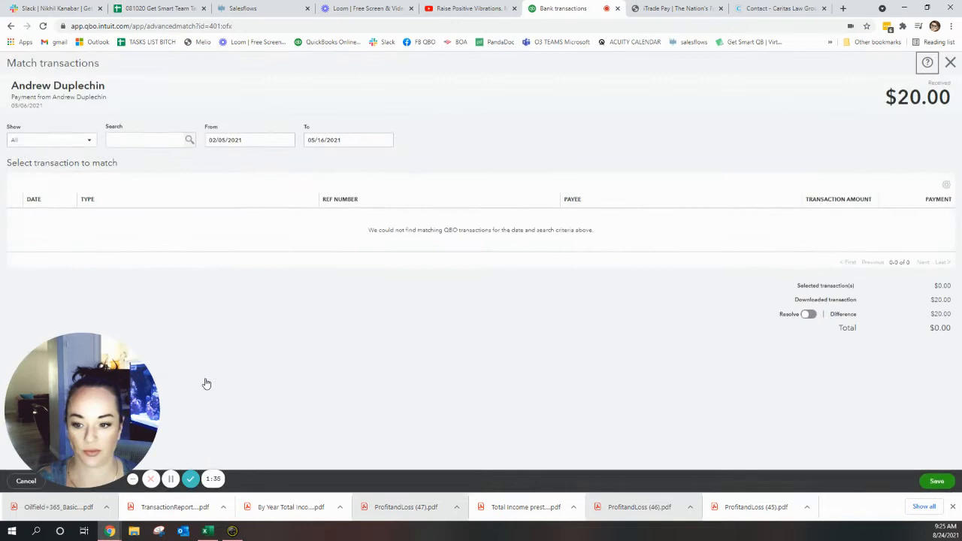
left_click(949, 63)
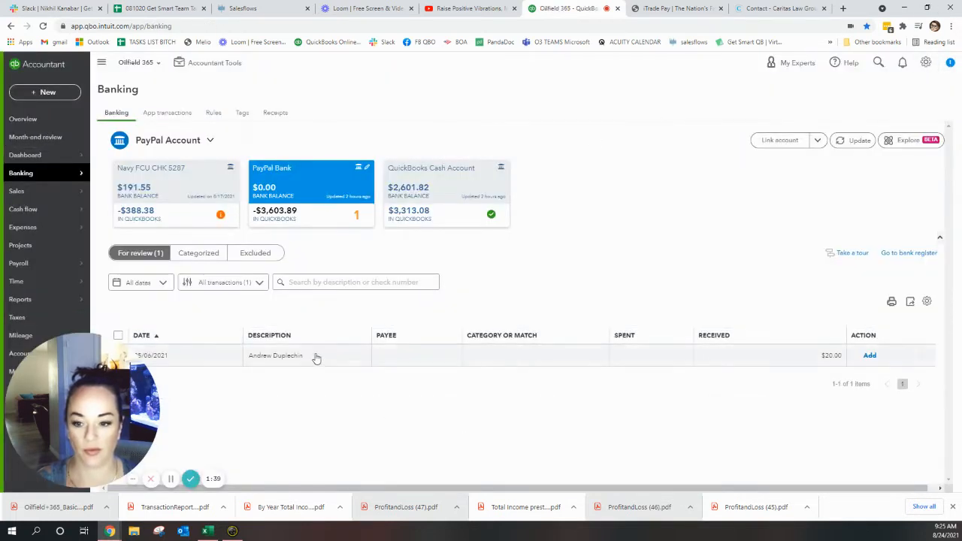
- Add the $20.00 transaction categorized as Sales, then head to Reports
left_click(401, 358)
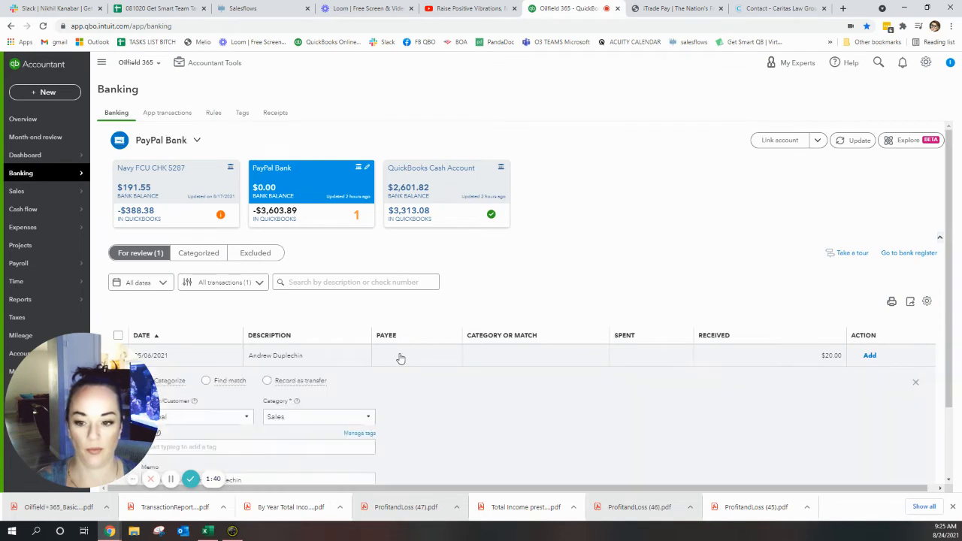
left_click(203, 416)
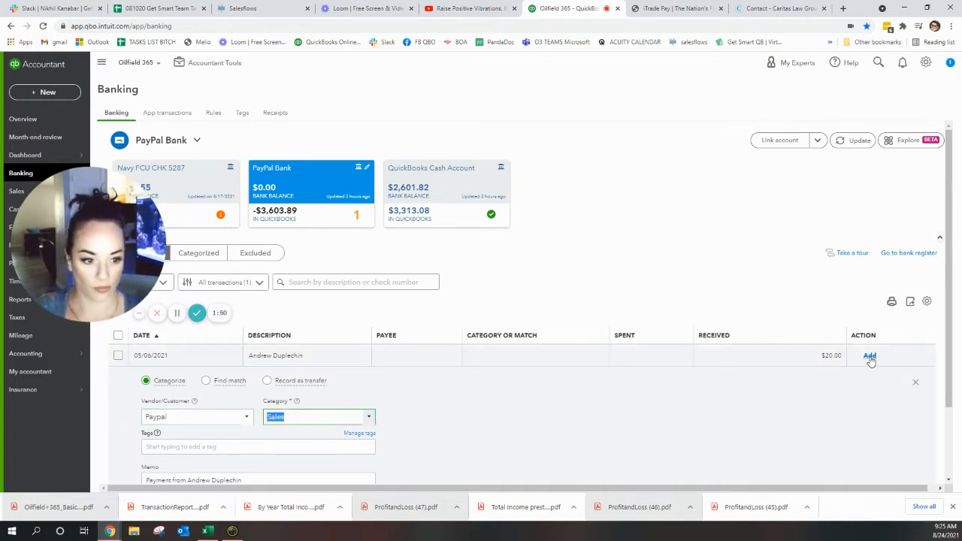
left_click(870, 355)
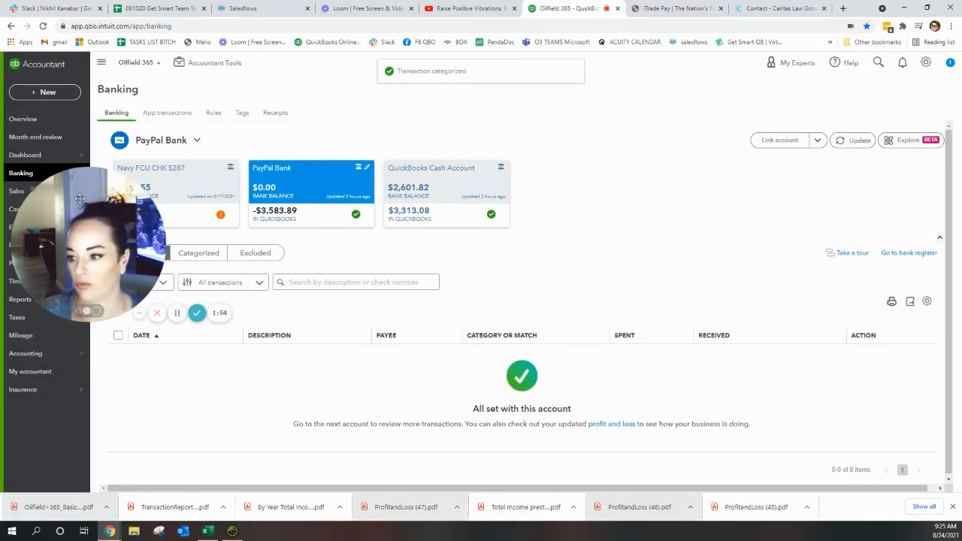
mouse_move(143, 162)
left_mouse_down()
mouse_move(248, 88)
mouse_move(316, 60)
left_mouse_up()
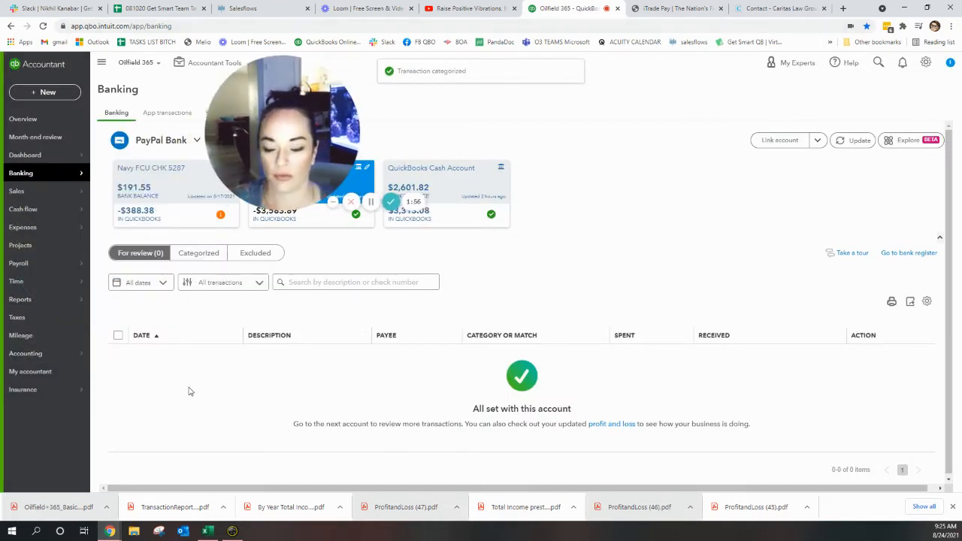
left_click(21, 300)
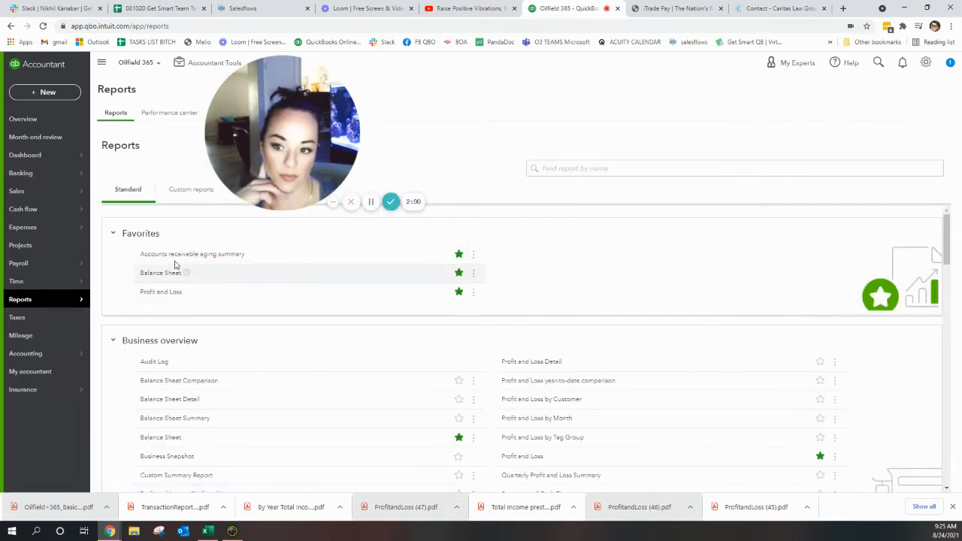
left_click(174, 256)
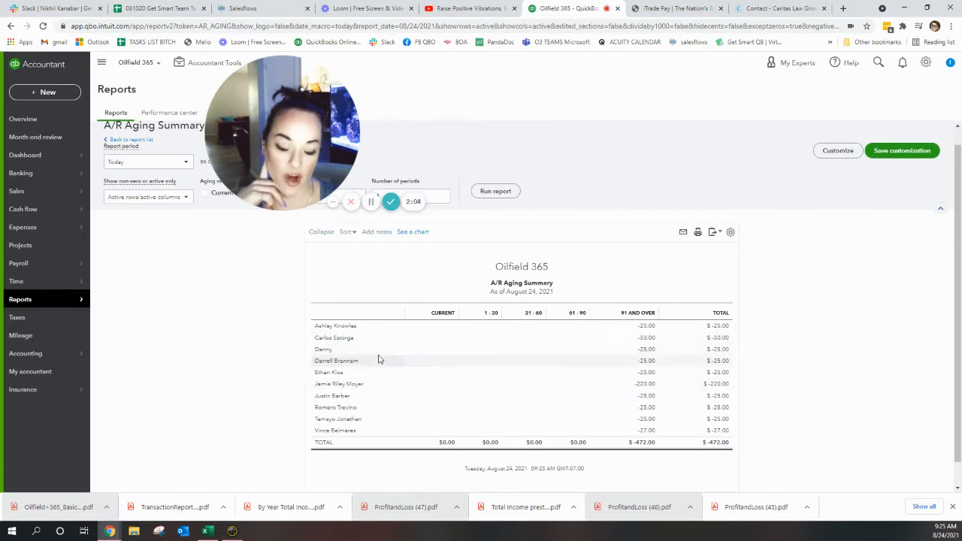
left_click(720, 326)
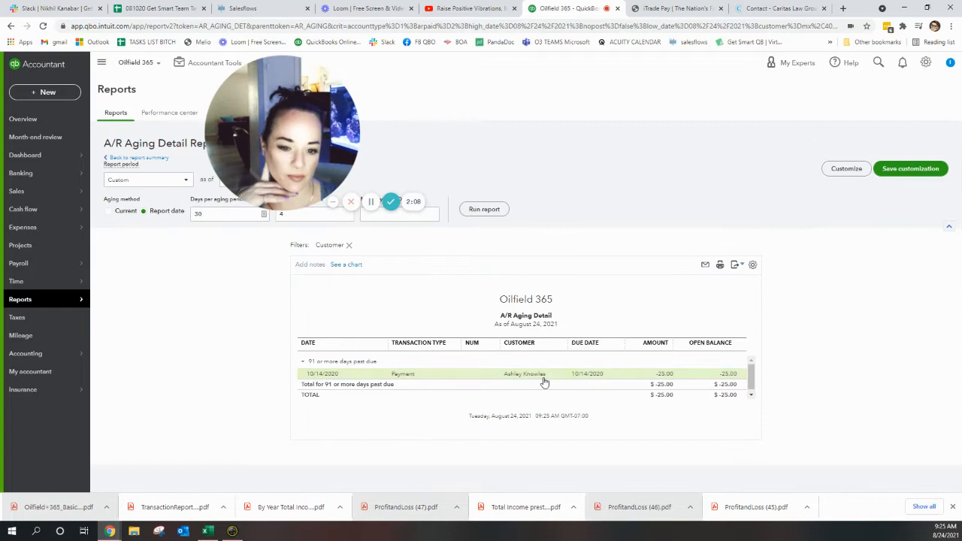
left_click(524, 373)
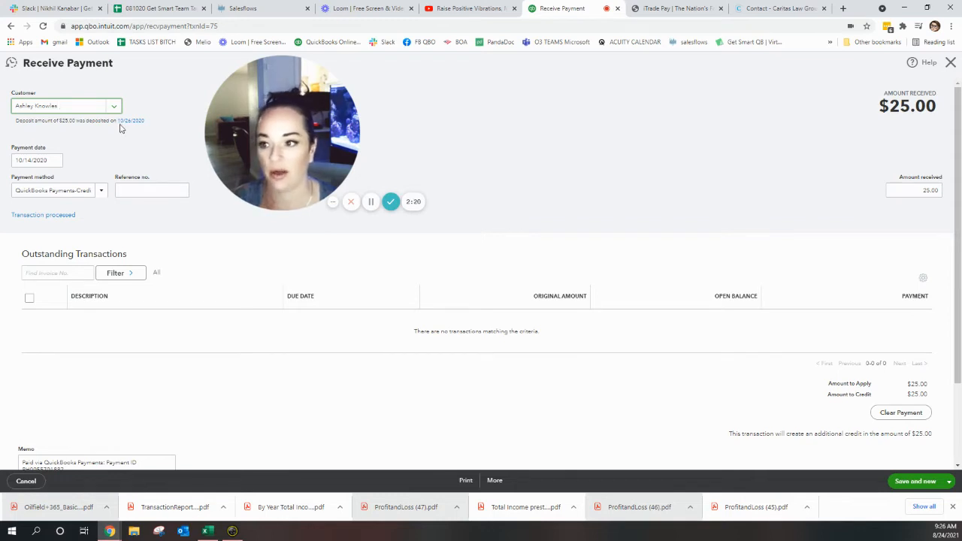
left_click(75, 105)
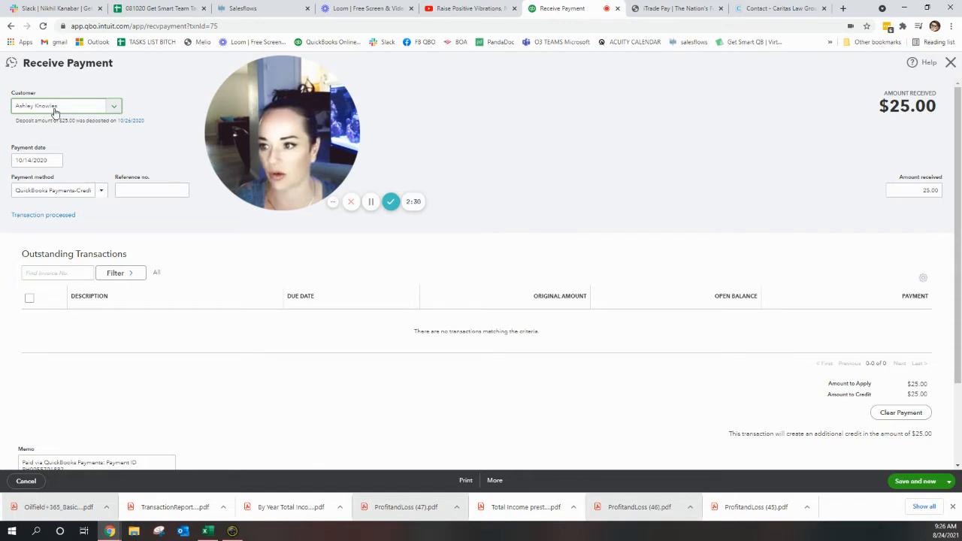
left_click(949, 66)
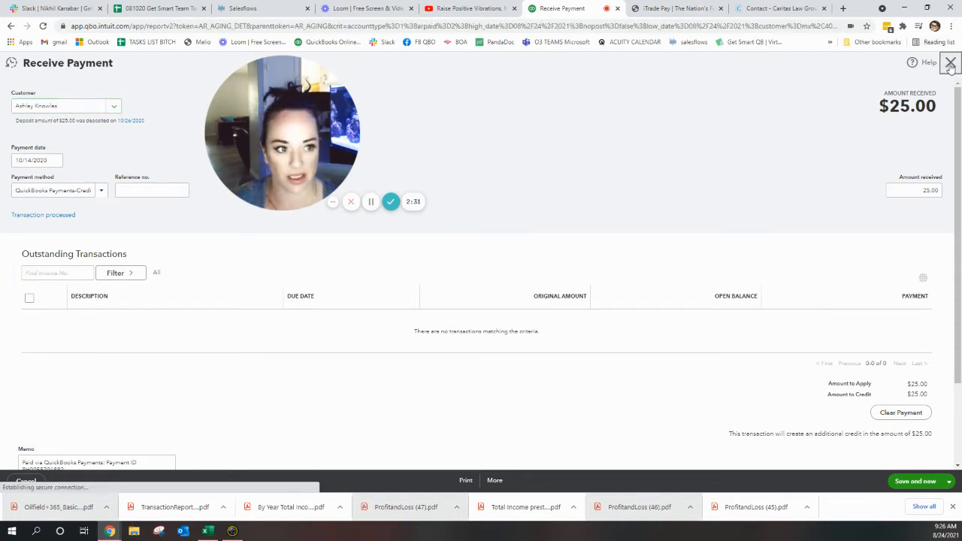
mouse_move(17, 190)
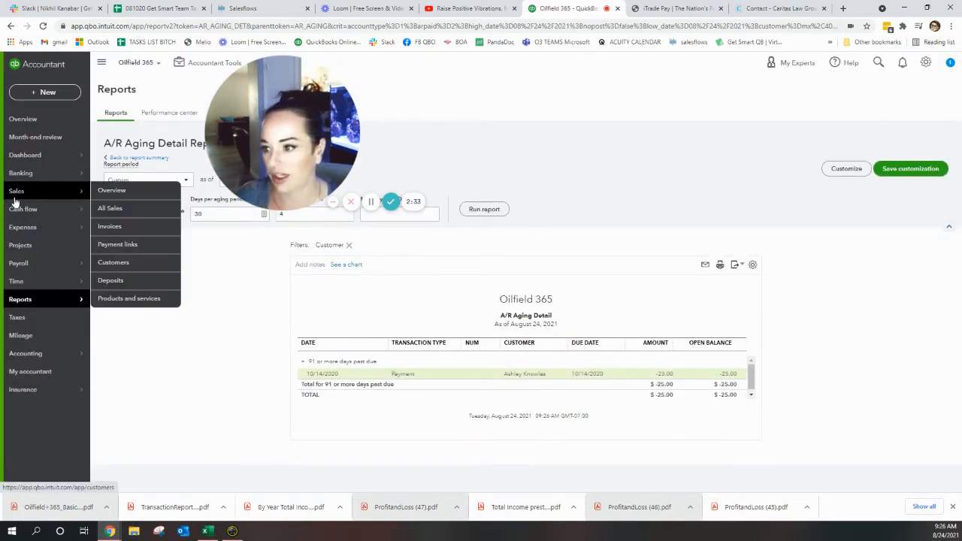
left_click(112, 262)
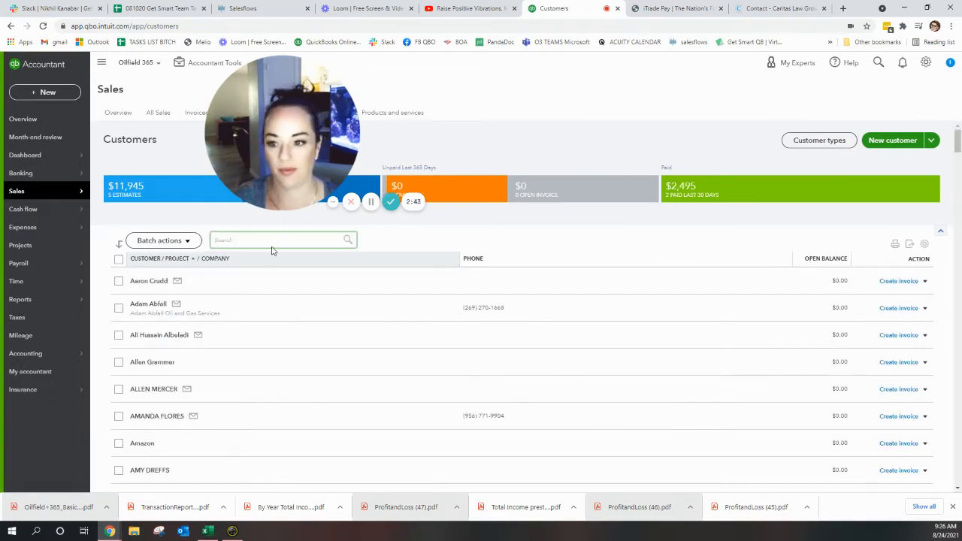
left_click(272, 240)
type("ashley")
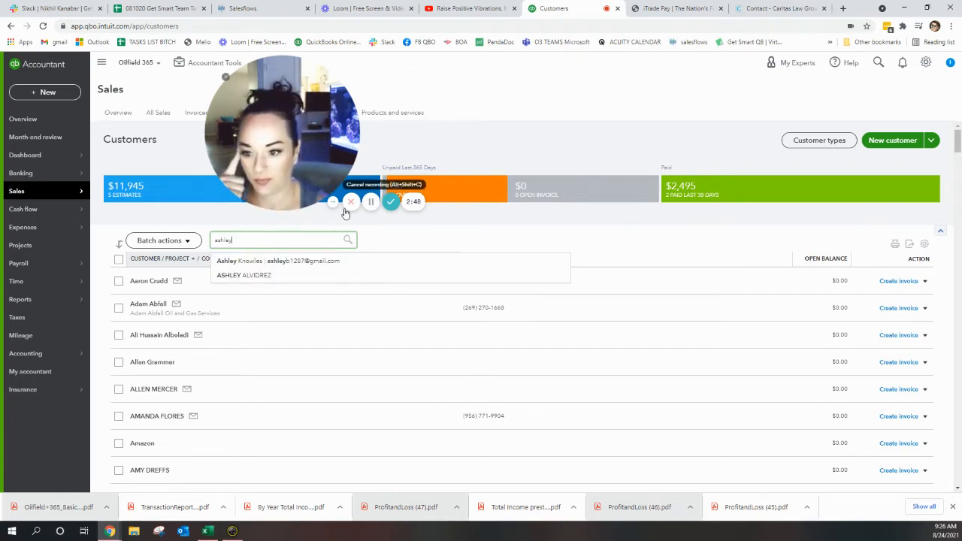
left_click(253, 261)
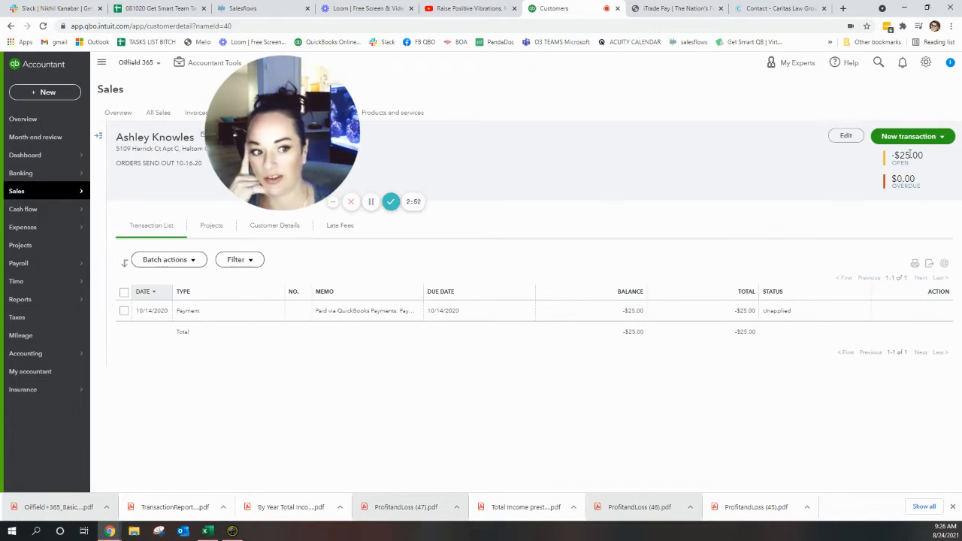
left_click_drag(891, 155, 923, 156)
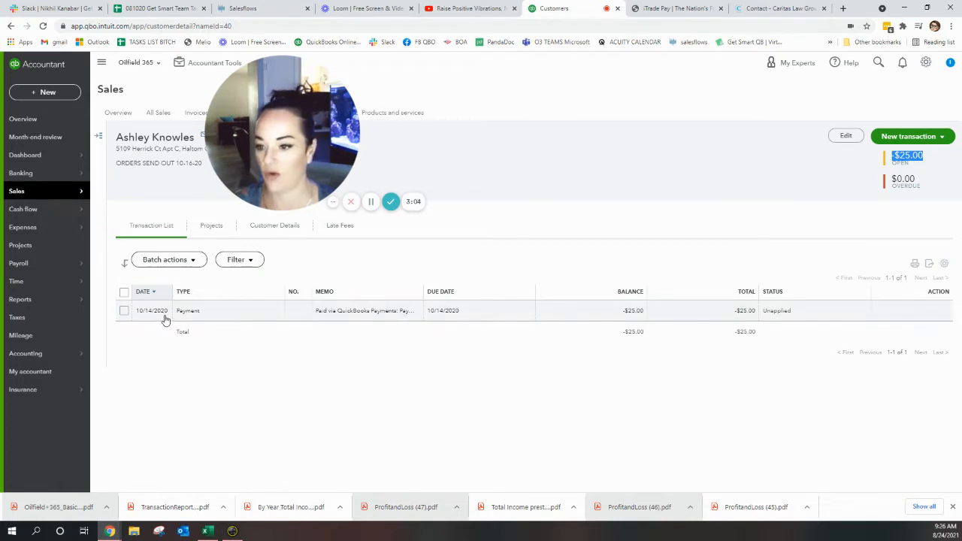
left_click(669, 318)
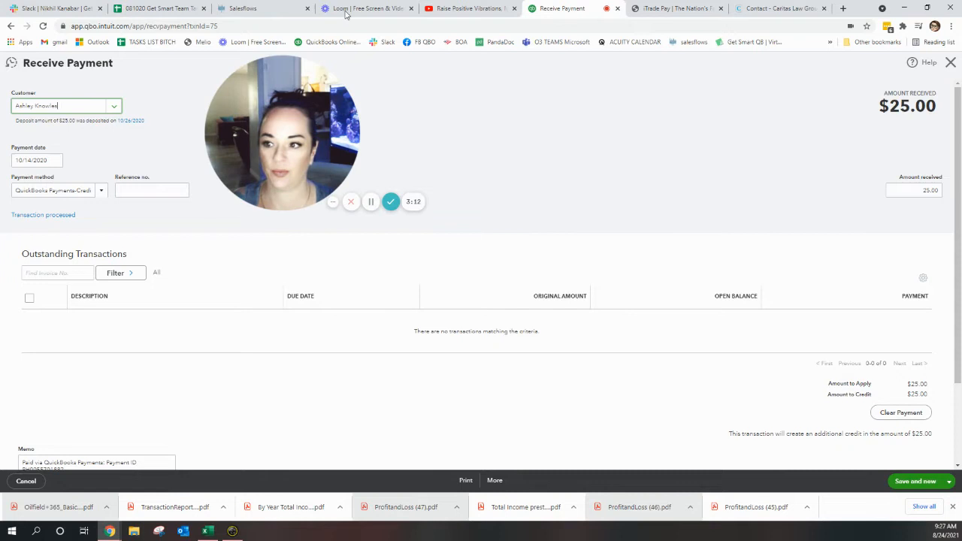
left_click(950, 63)
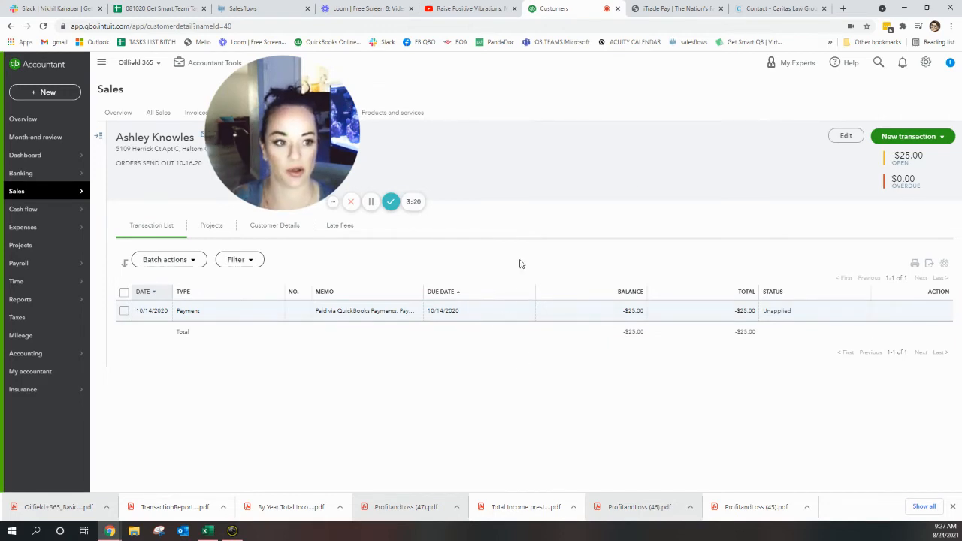
left_click(922, 141)
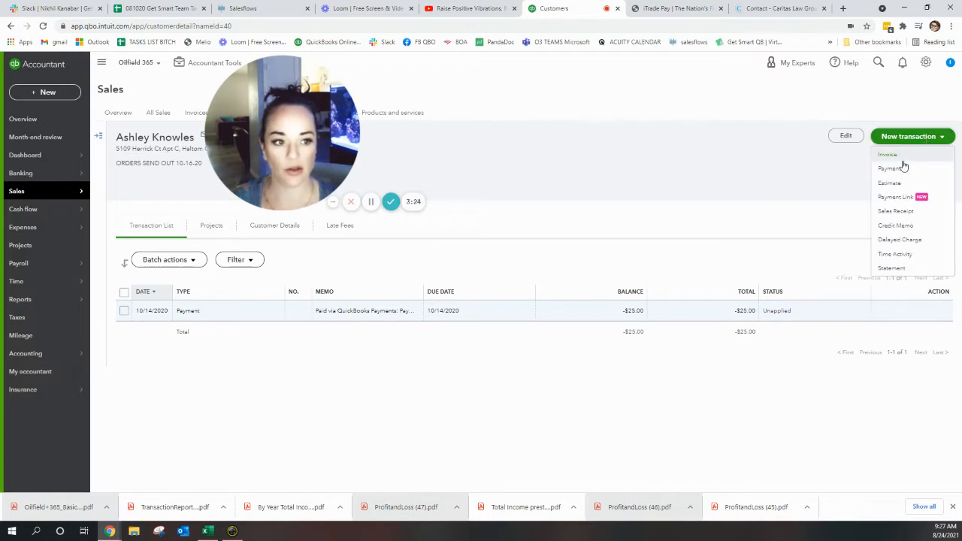
left_click(888, 155)
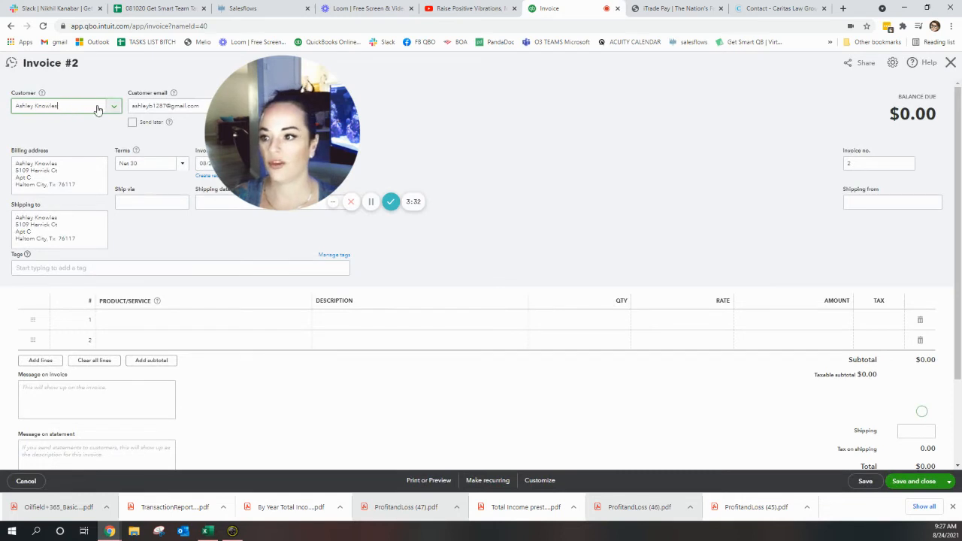
left_click(132, 122)
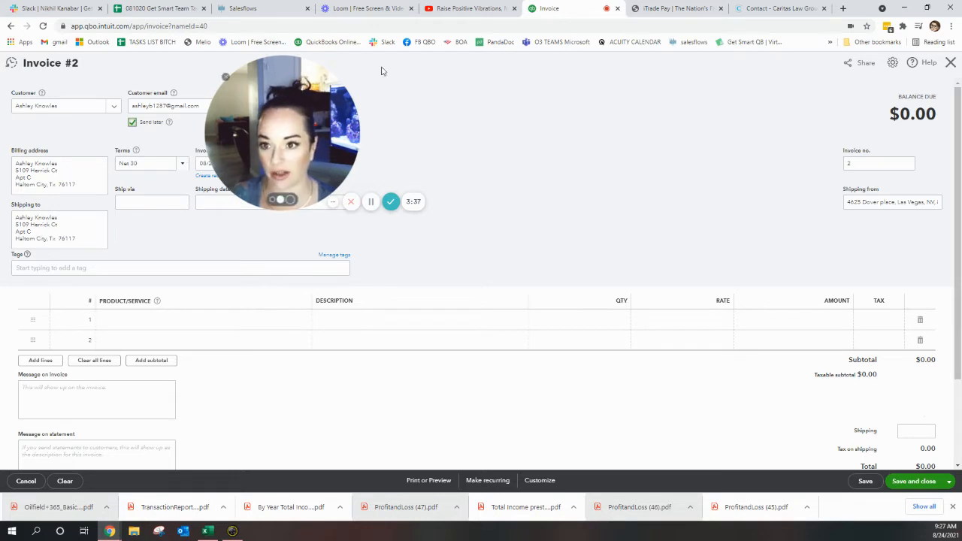
left_click_drag(271, 79, 440, 82)
left_click(76, 184)
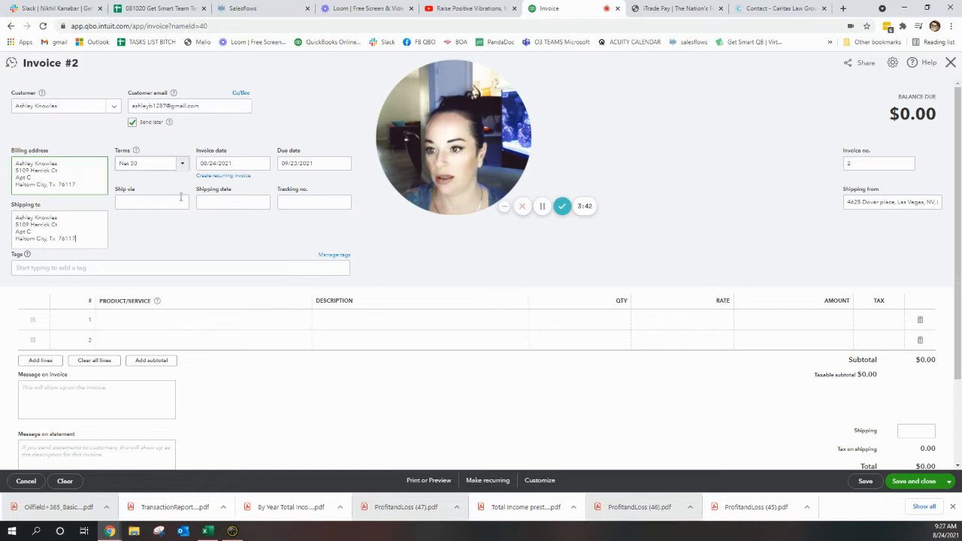
left_click(146, 163)
left_click(228, 164)
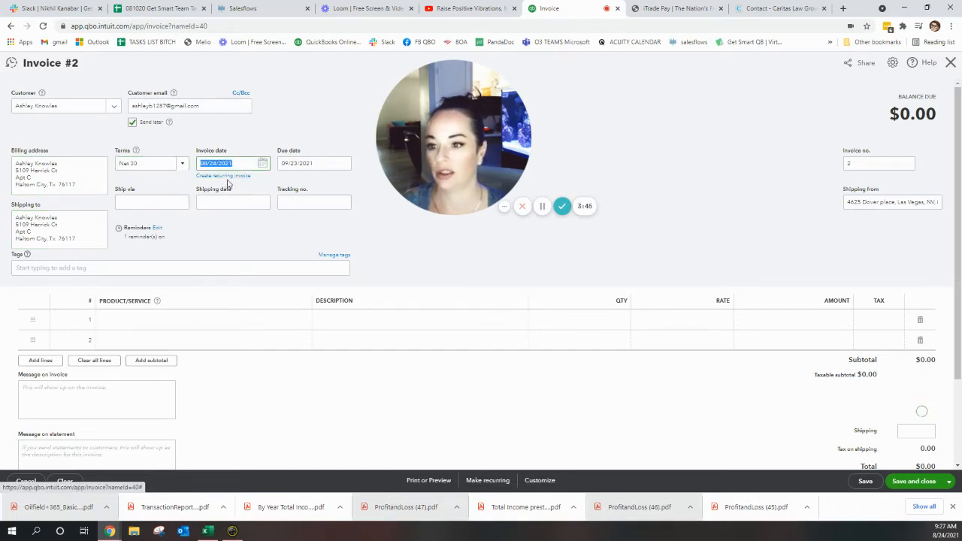
type("102420")
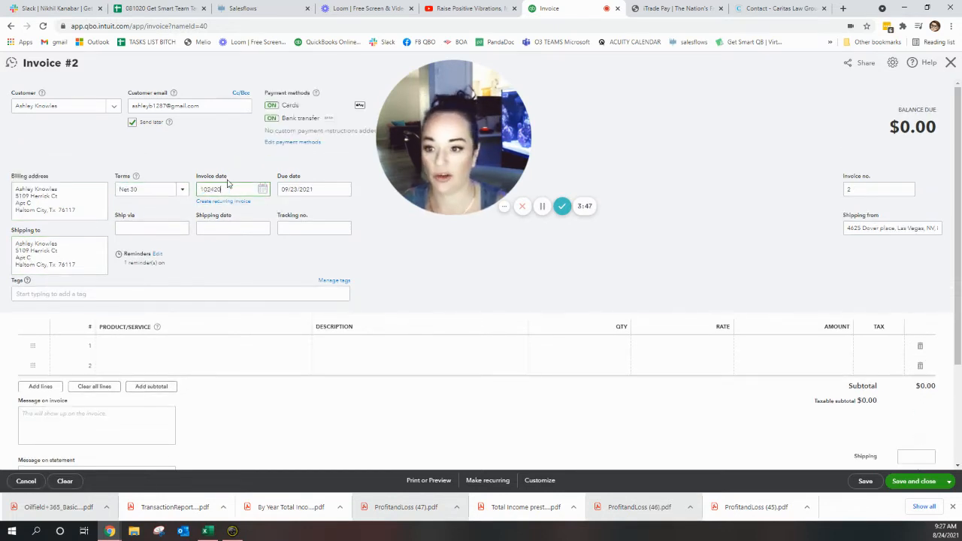
left_click(169, 372)
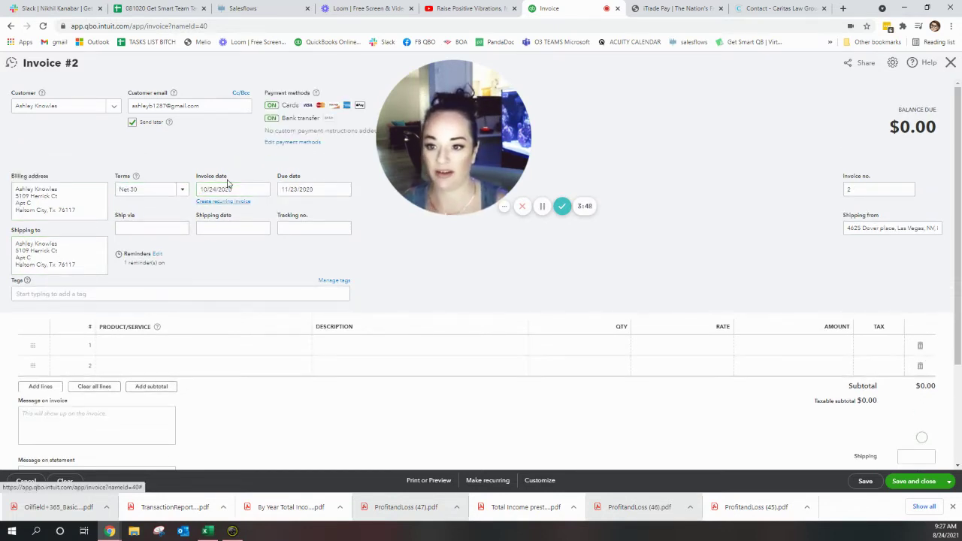
- Add a Product line with quantity 1 and rate 35, then save and close the invoice
left_click(174, 341)
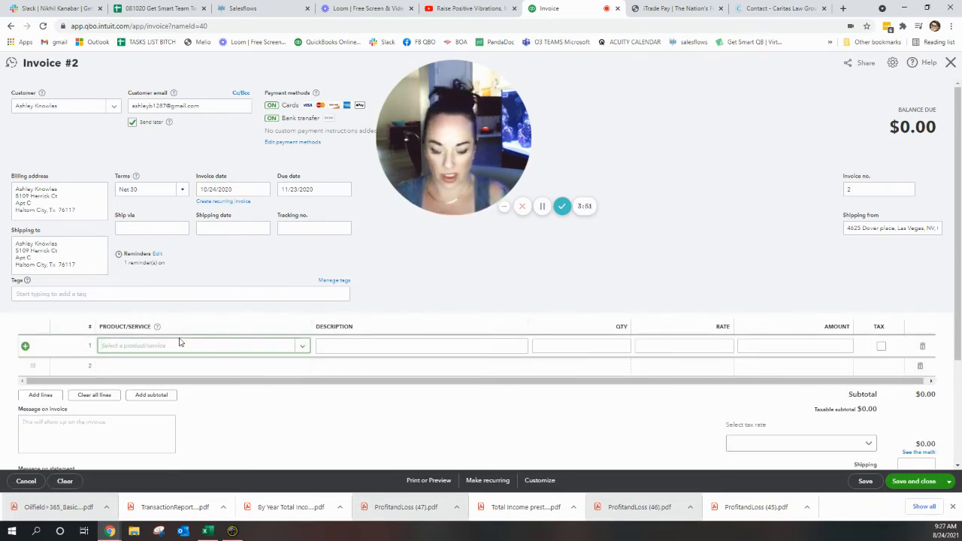
type("product")
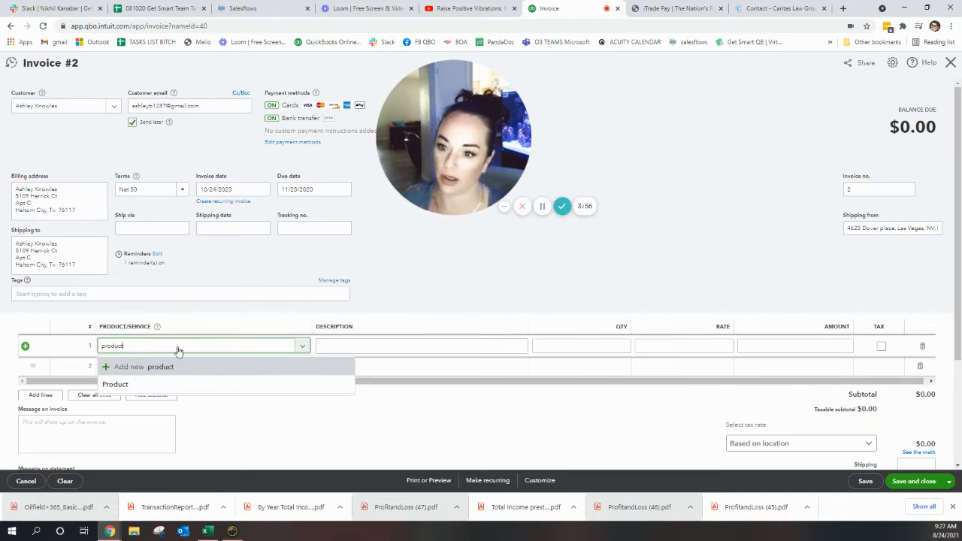
left_click(115, 384)
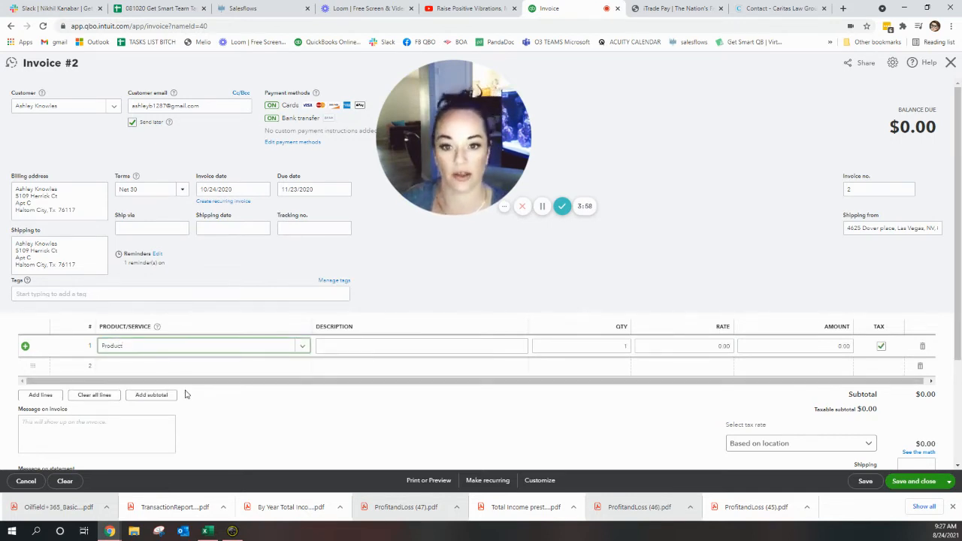
left_click(344, 344)
key("Tab")
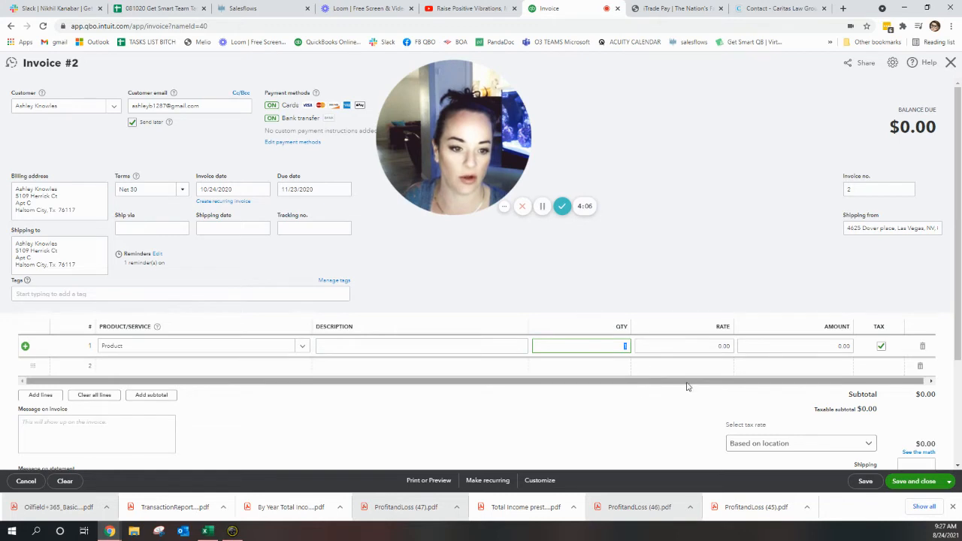
type("1")
key("Tab")
type("8")
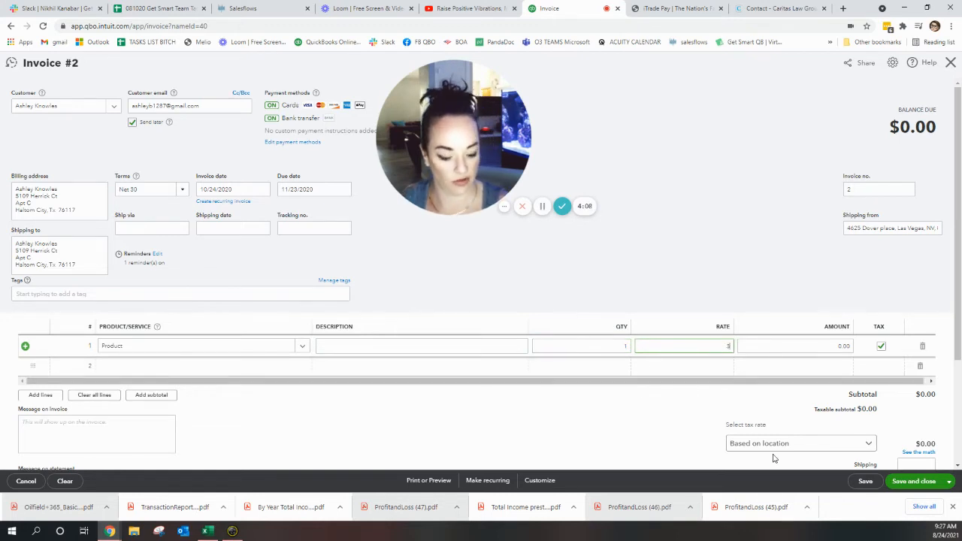
type("35")
key("Tab")
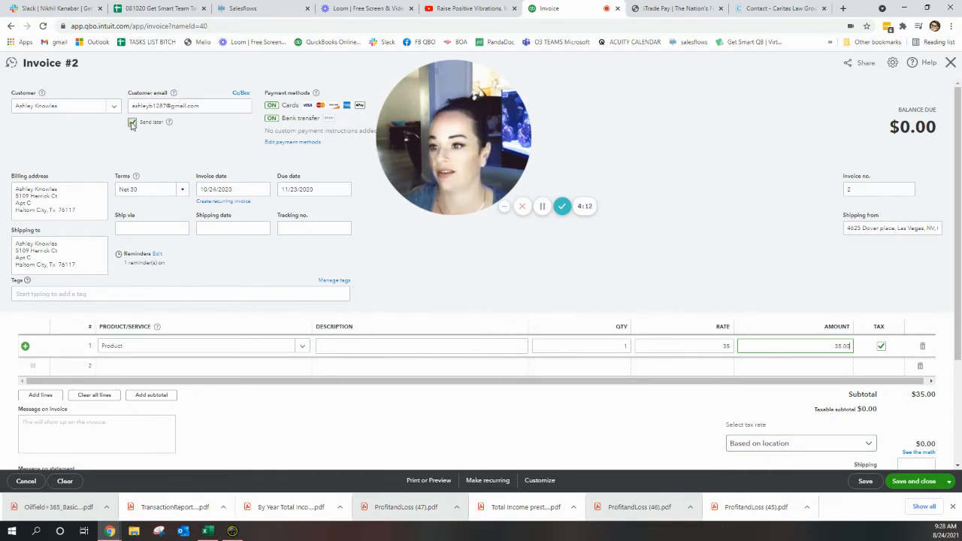
left_click(907, 485)
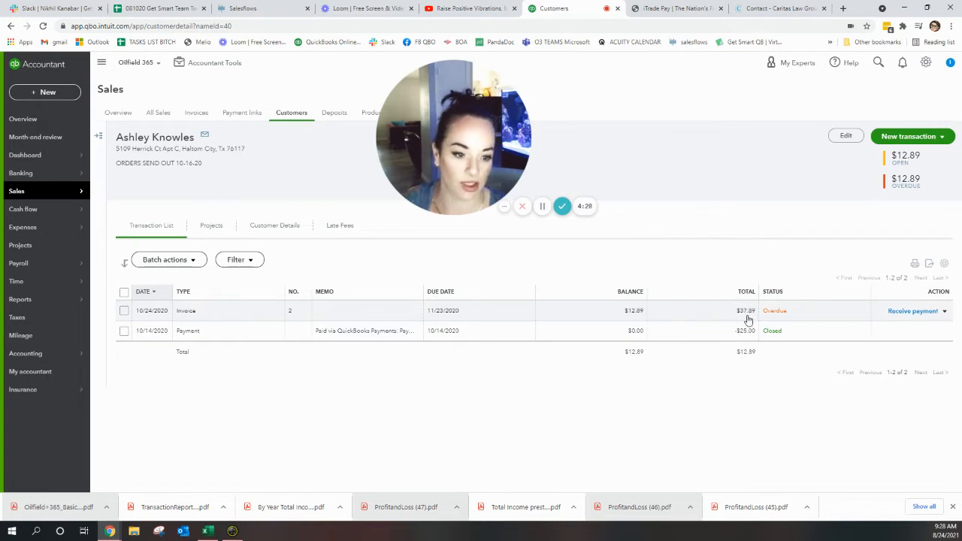
- Edit invoice #2 so its line has rate 25 with tax removed
left_click(943, 310)
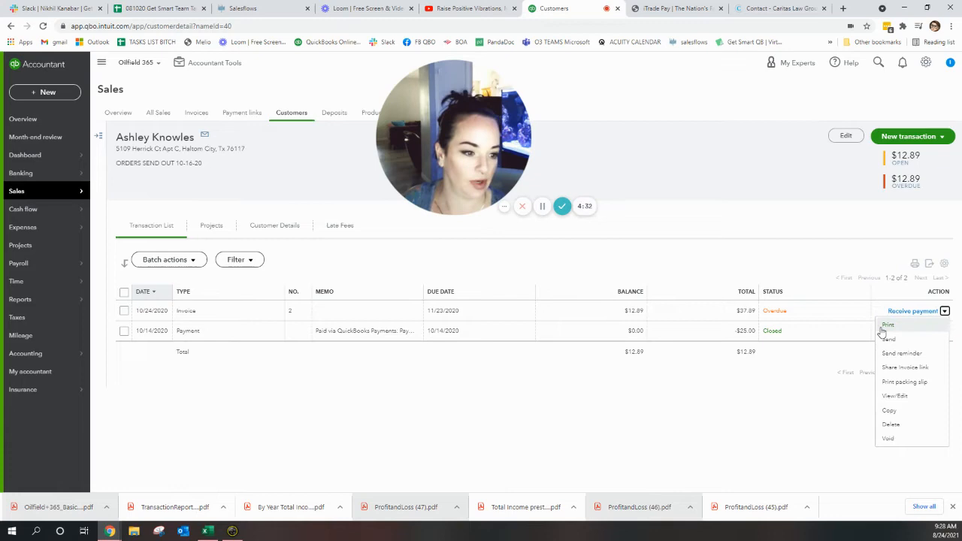
left_click(900, 397)
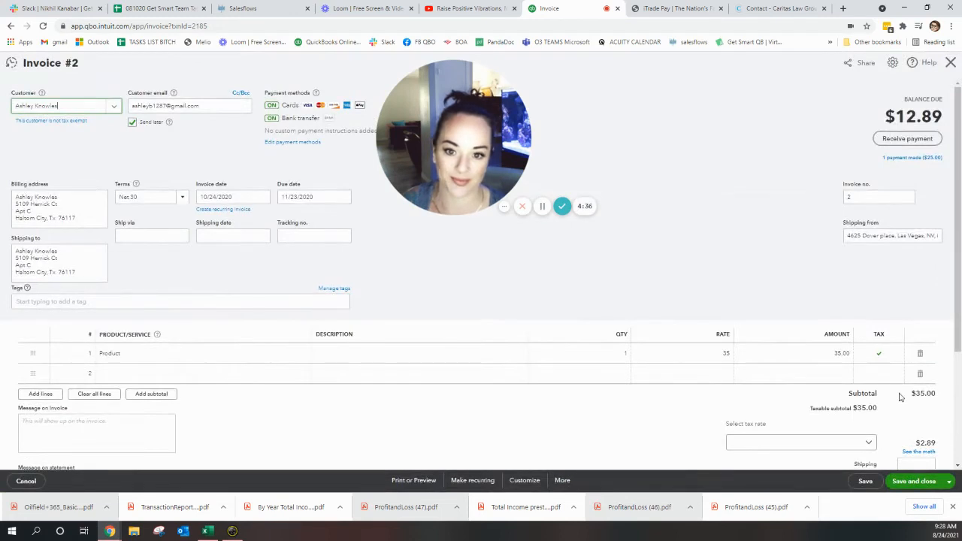
left_click(718, 353)
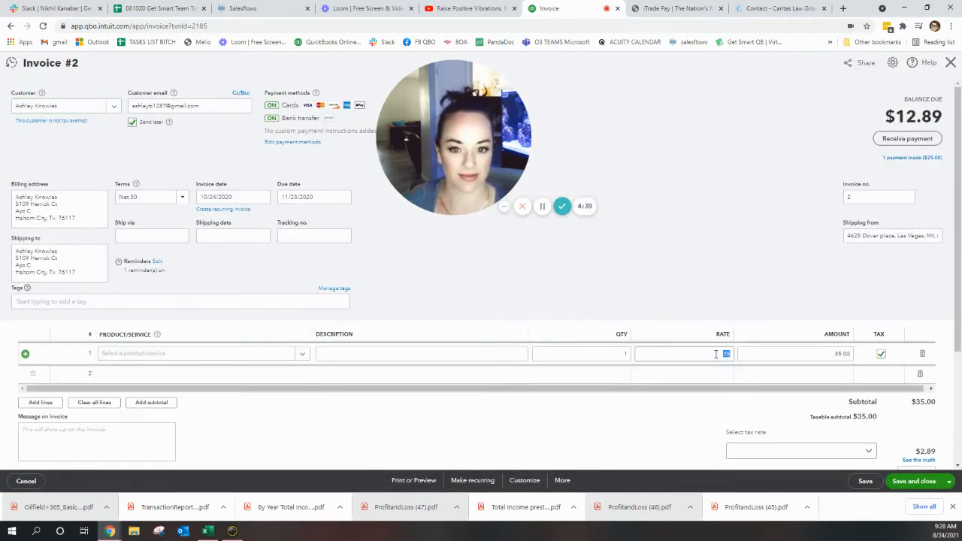
type("25")
key("Tab")
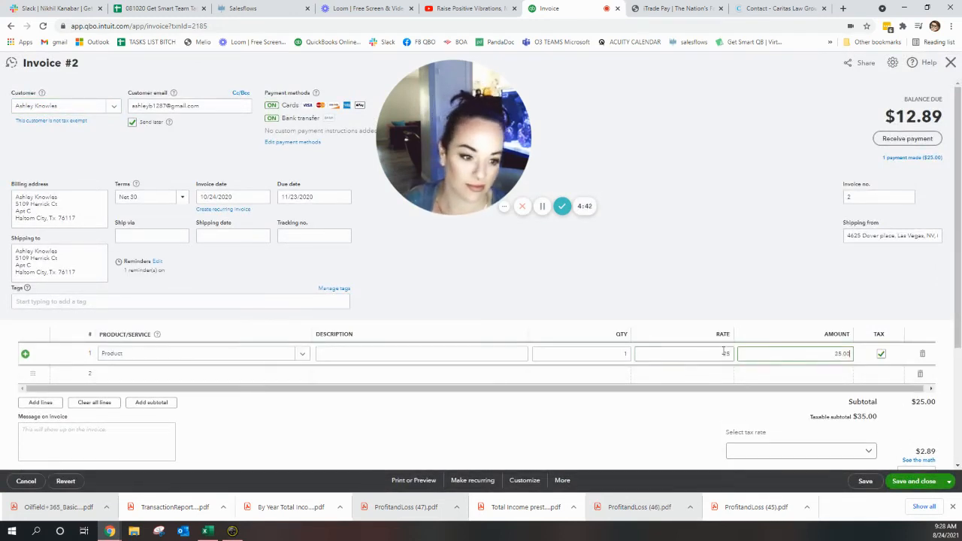
left_click(880, 354)
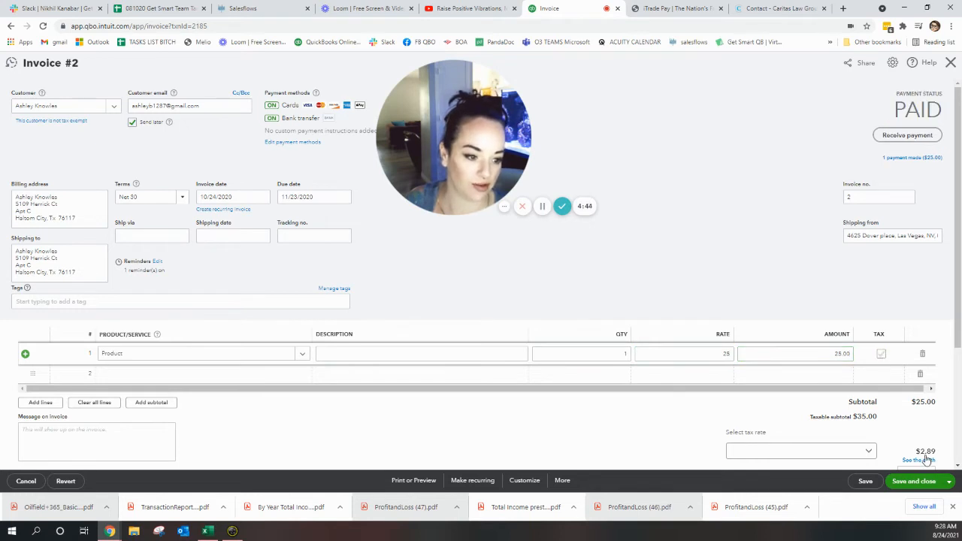
scroll(889, 437, "down", 5)
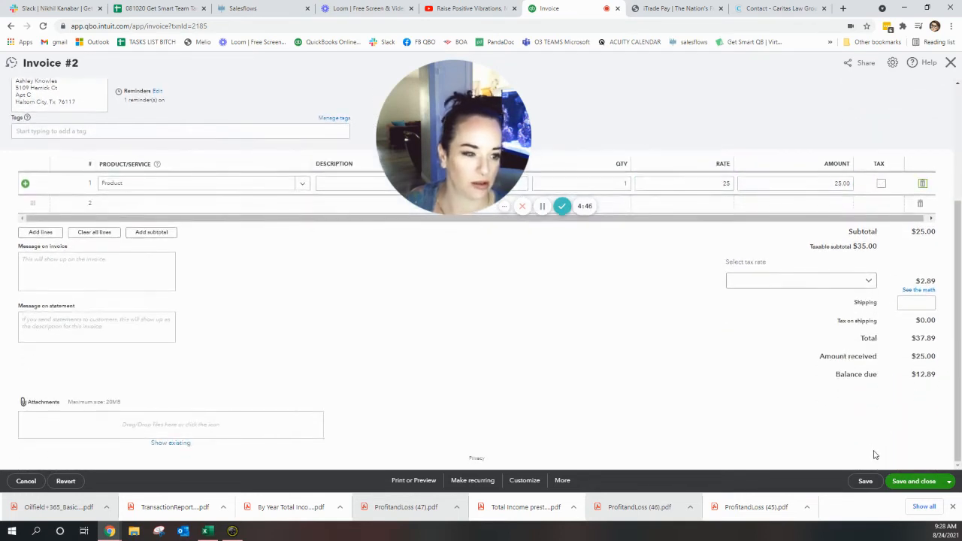
left_click(796, 183)
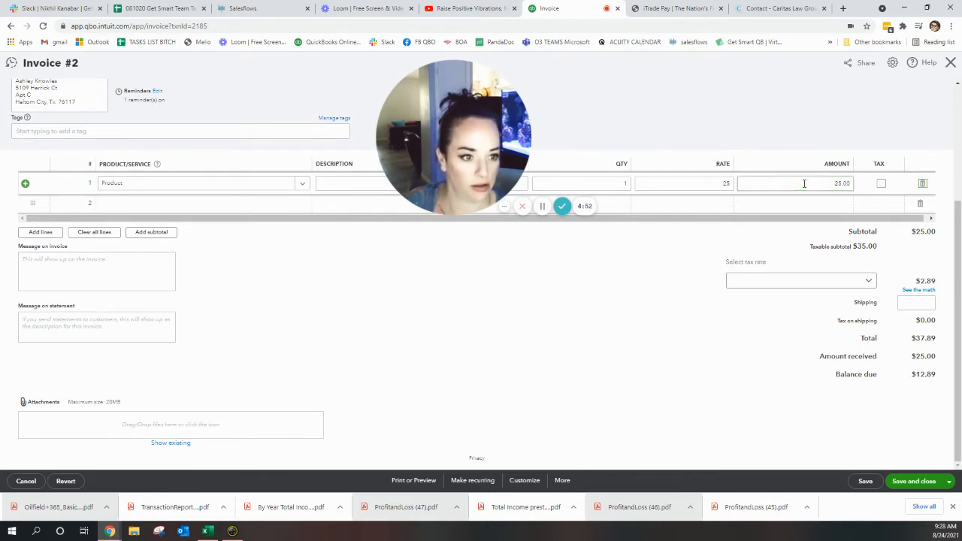
key("Return")
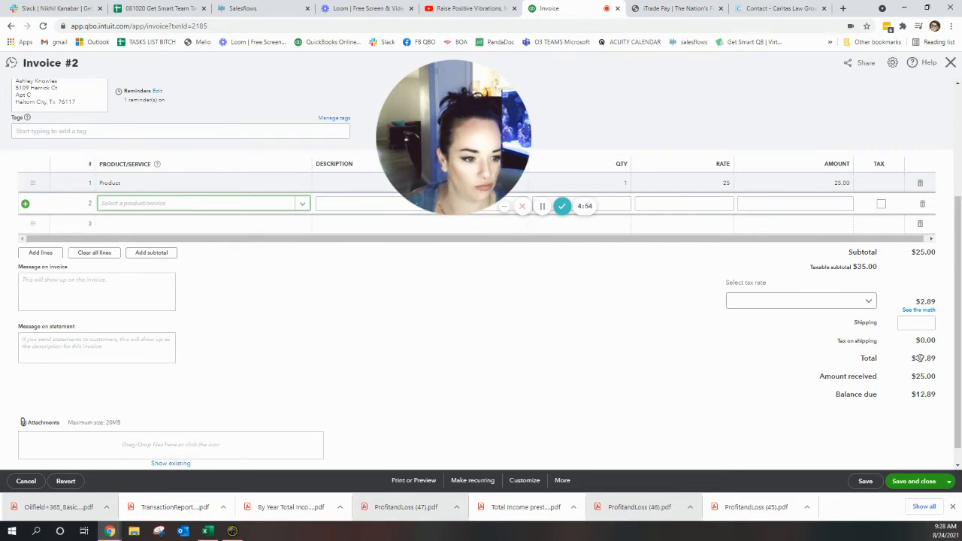
left_click(920, 359)
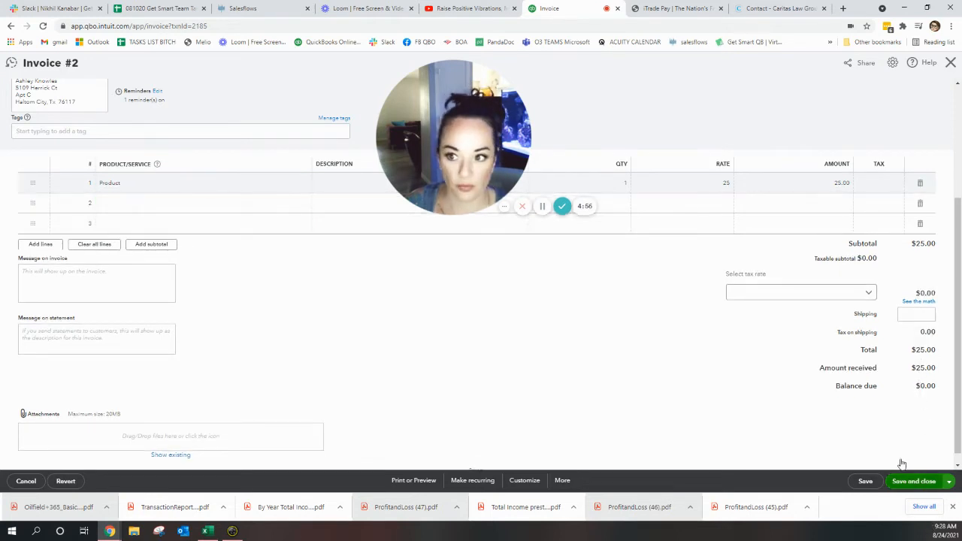
scroll(900, 459, "up", 5)
scroll(343, 361, "up", 5)
- Mark it Send later, save and close, and confirm modifying the linked invoice
left_click(132, 122)
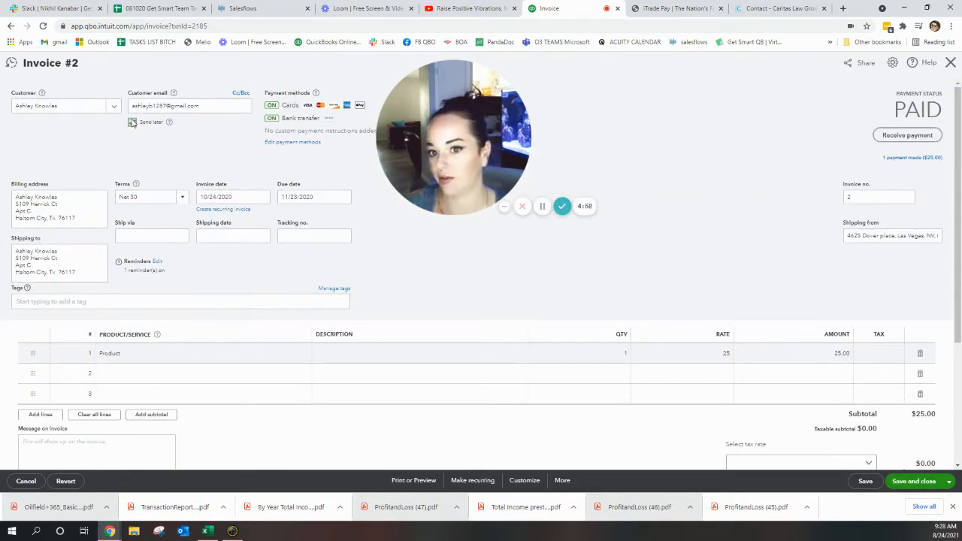
left_click(913, 481)
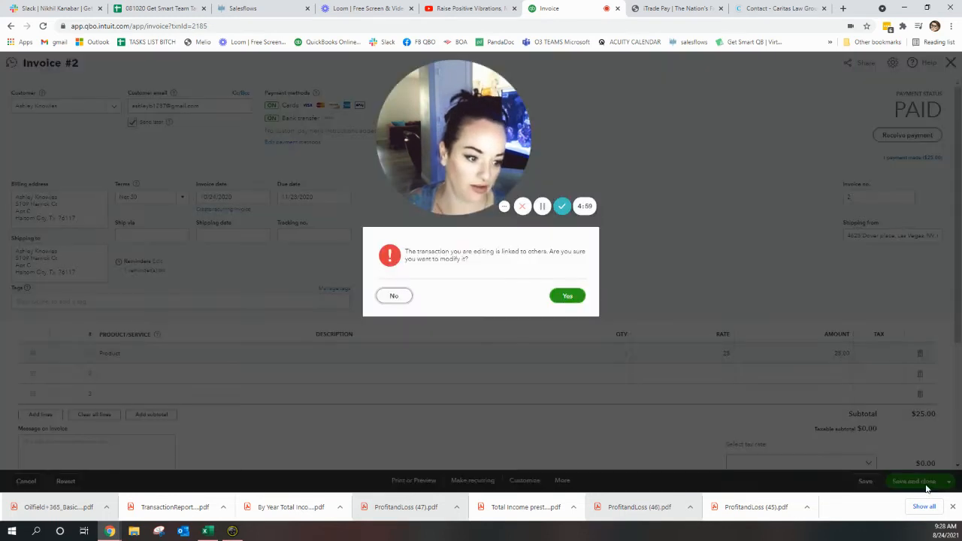
left_click(568, 295)
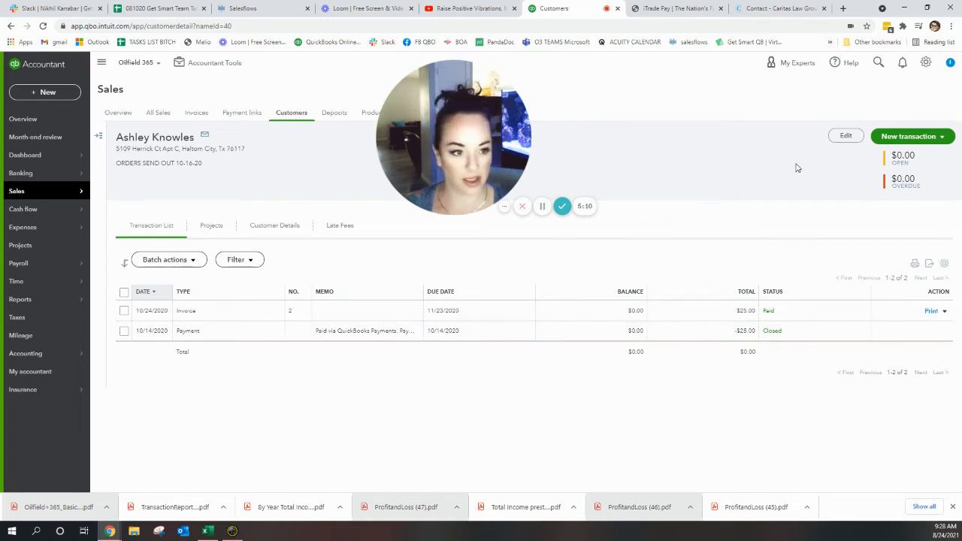
left_click_drag(889, 154, 942, 185)
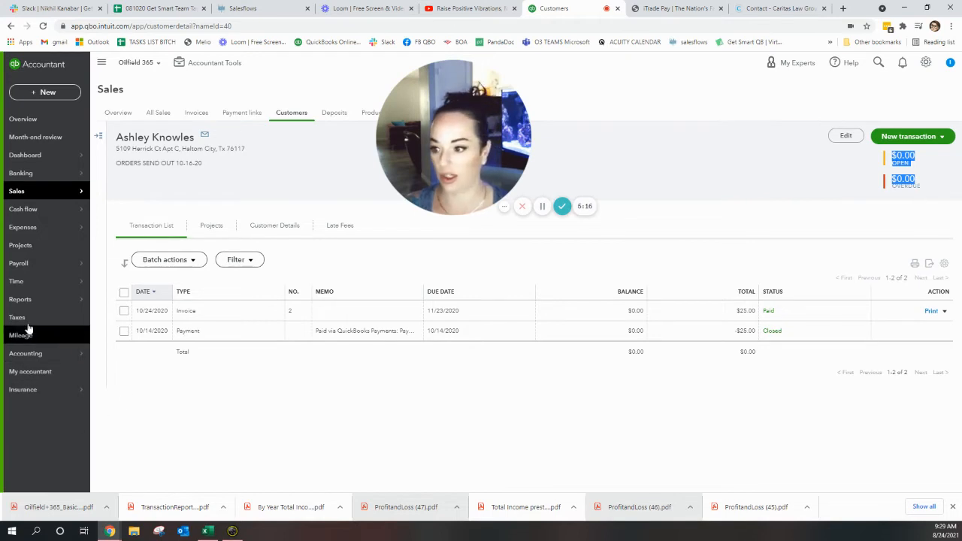
left_click(21, 299)
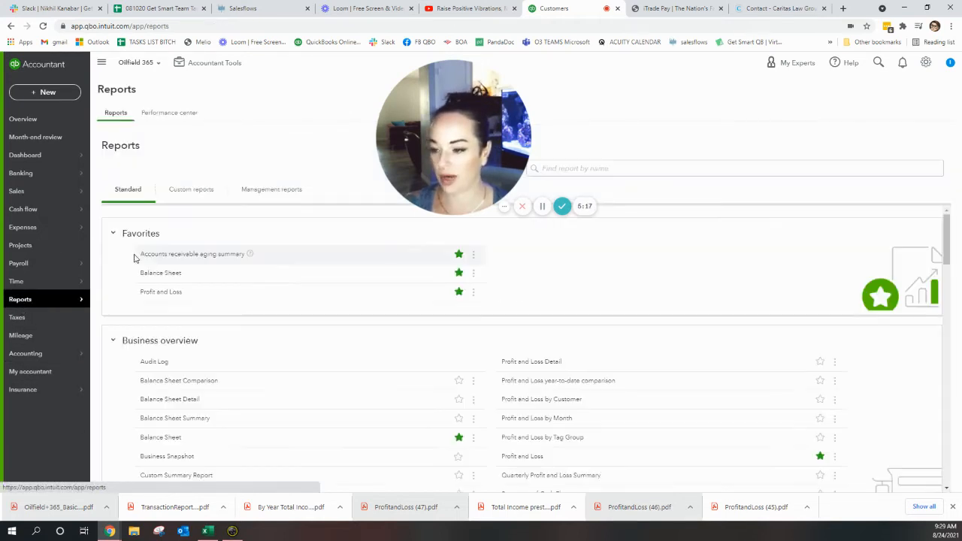
left_click(160, 254)
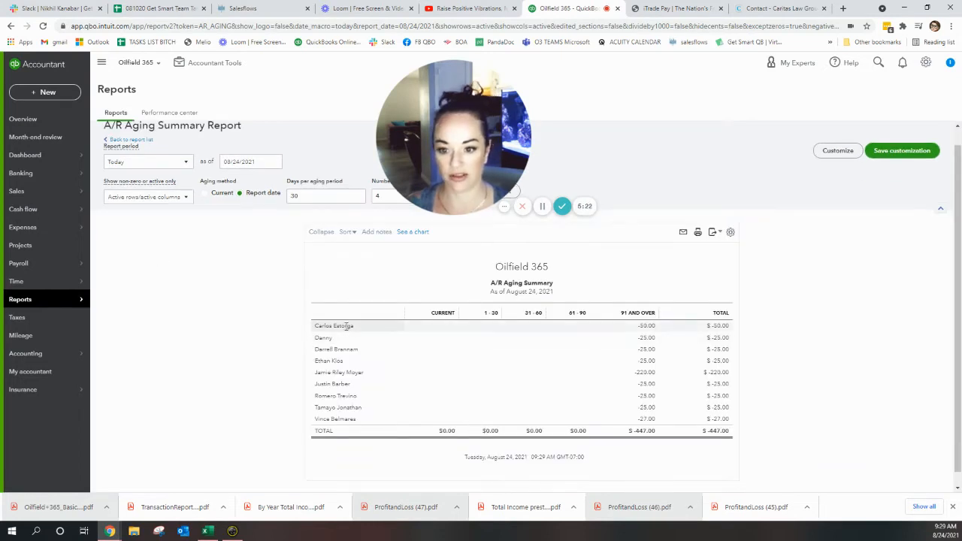
left_click(647, 325)
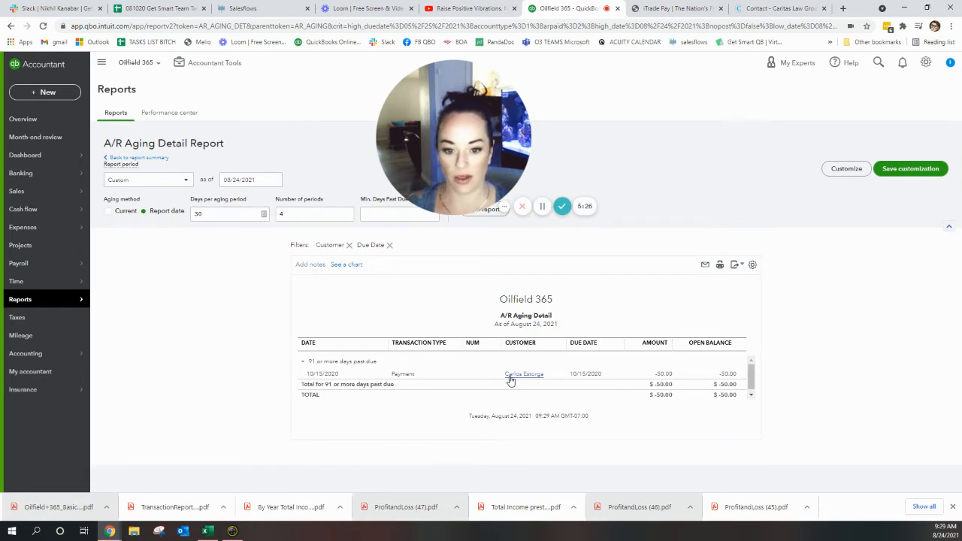
left_click(519, 374)
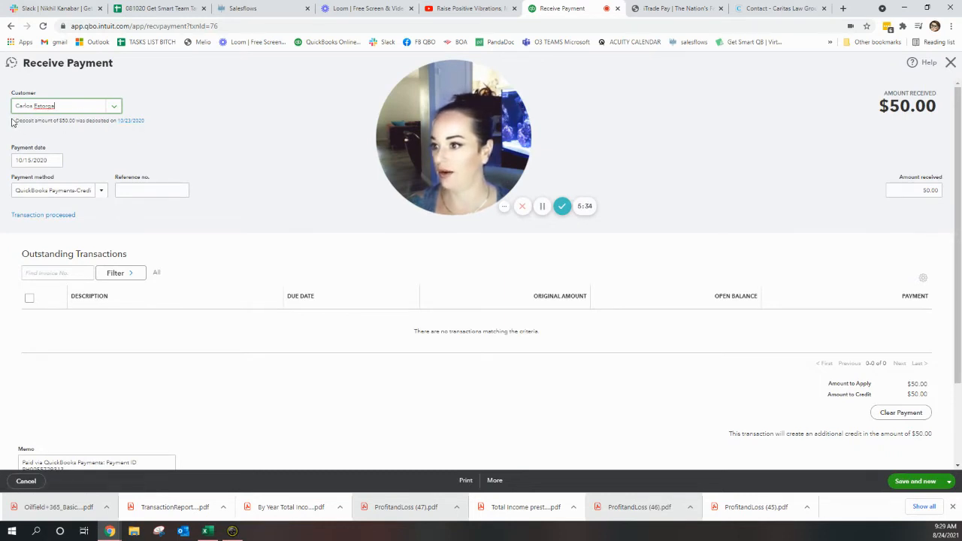
left_click_drag(12, 122, 161, 130)
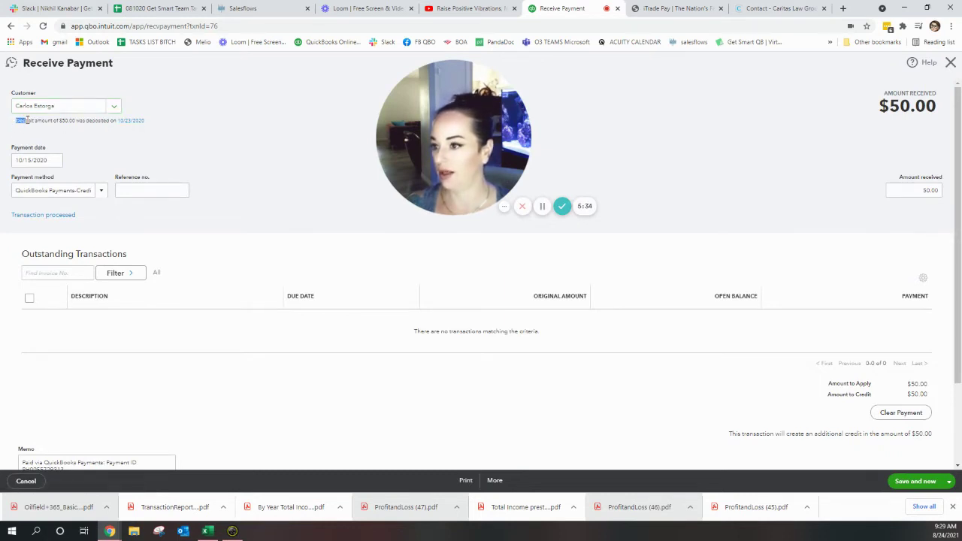
triple_click(143, 122)
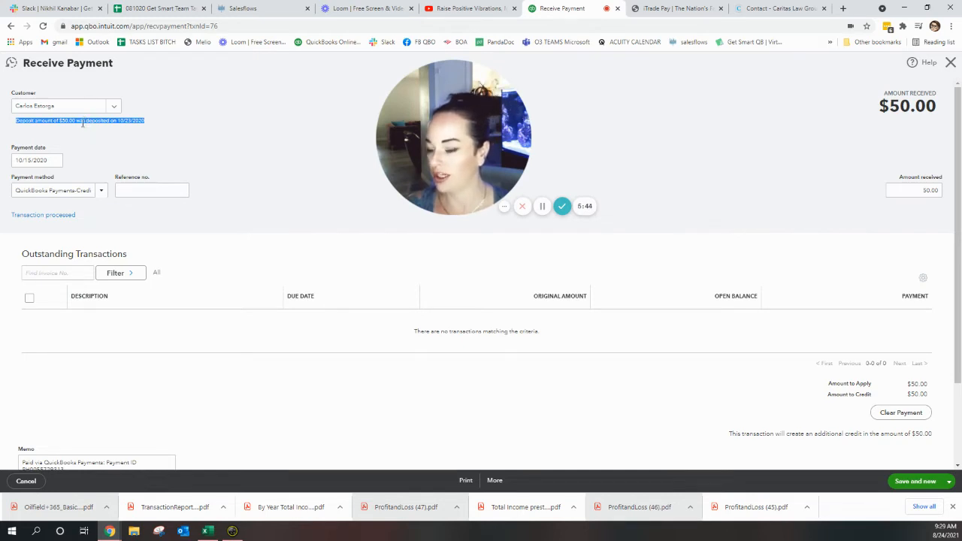
left_click(54, 190)
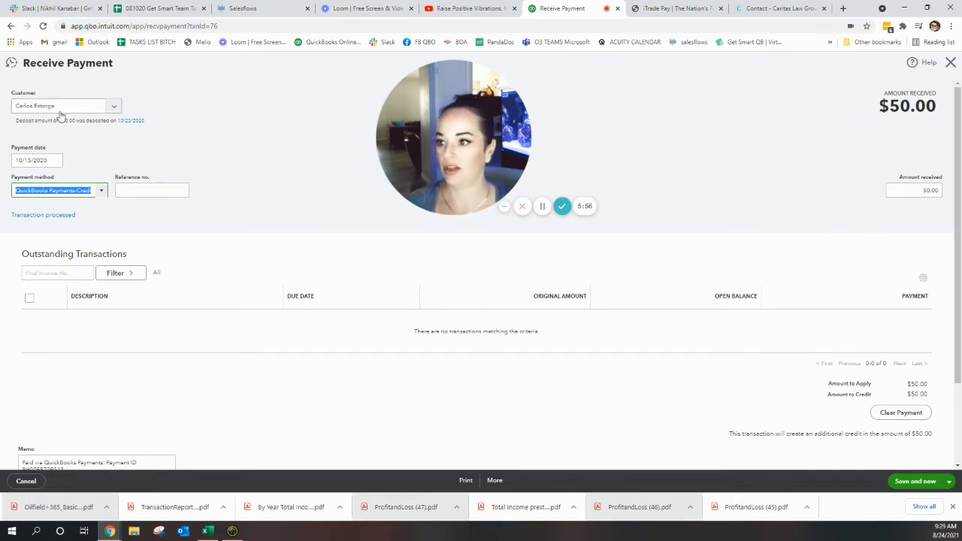
left_click(950, 62)
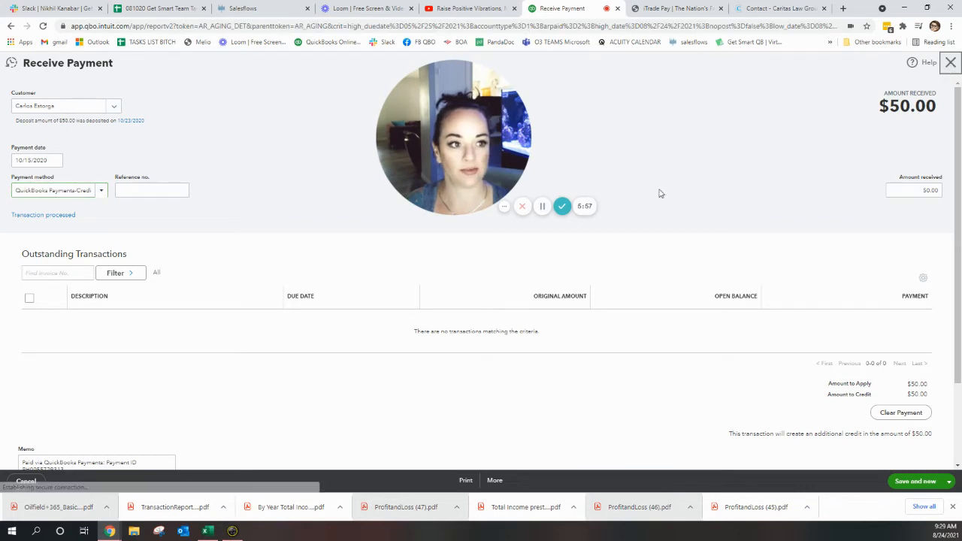
mouse_move(17, 191)
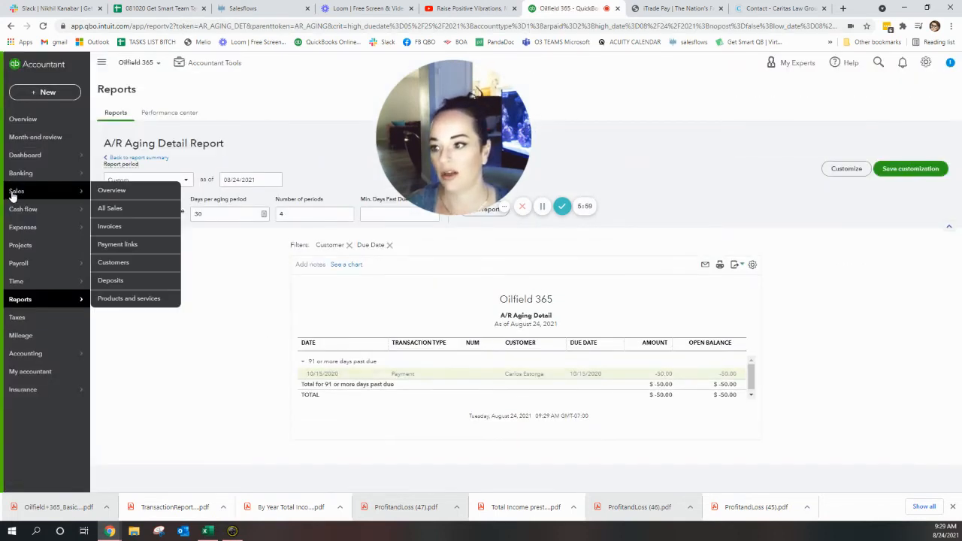
left_click(113, 261)
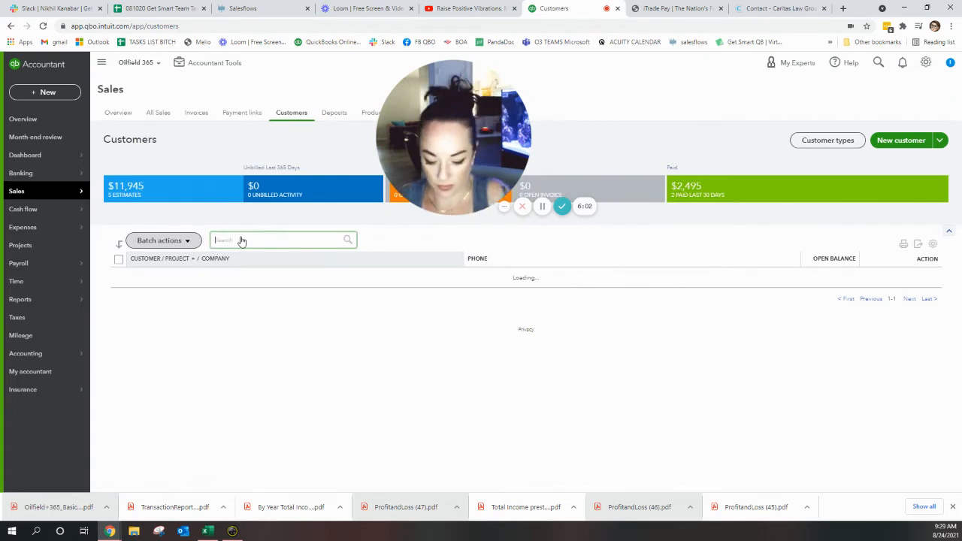
type("carlos")
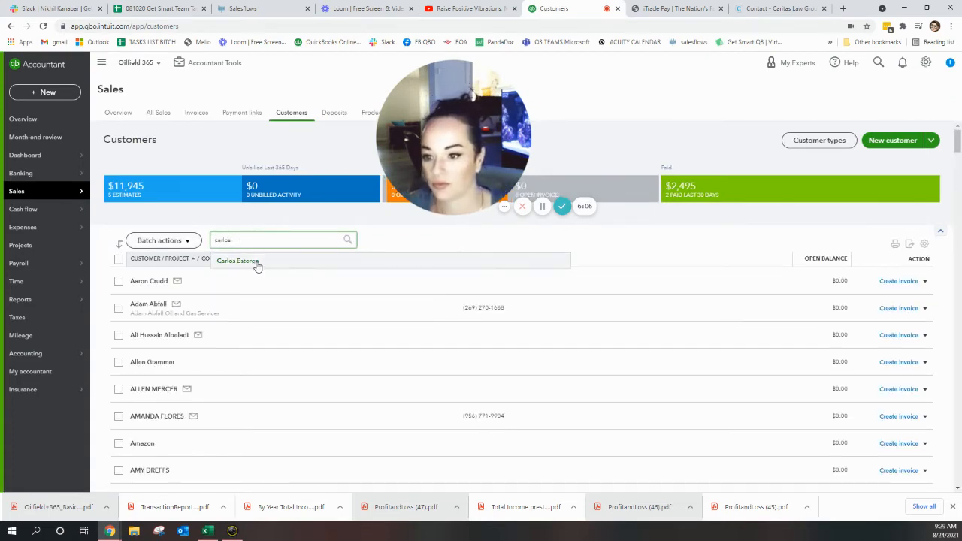
left_click(253, 261)
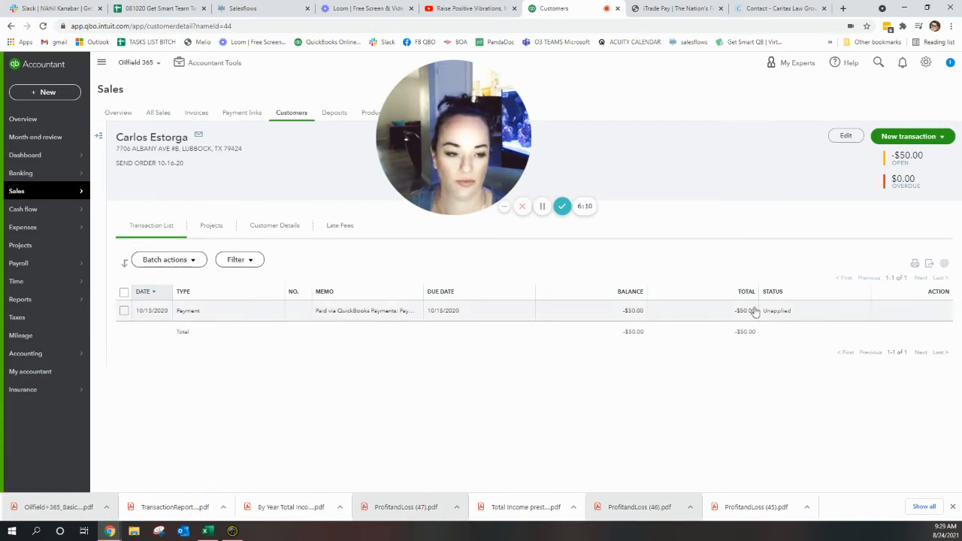
left_click(908, 136)
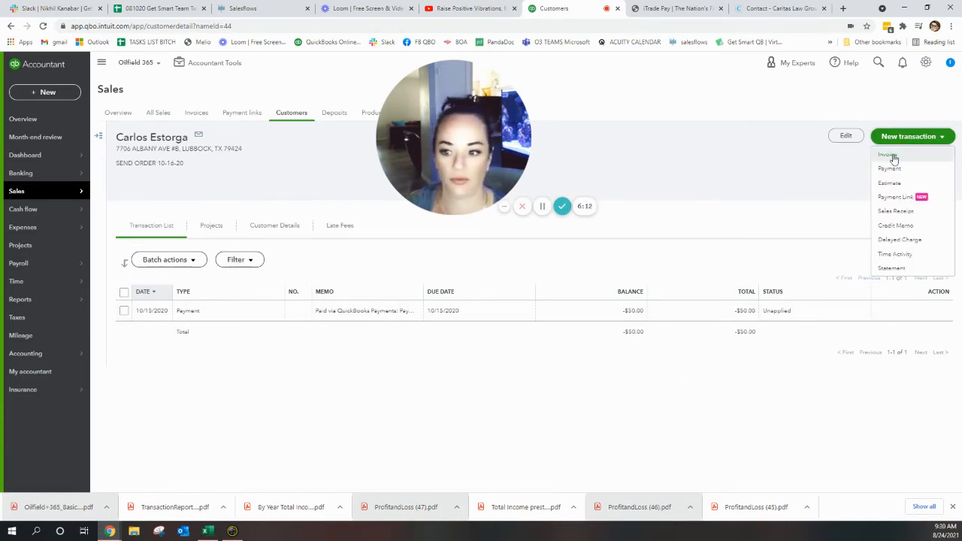
left_click(893, 156)
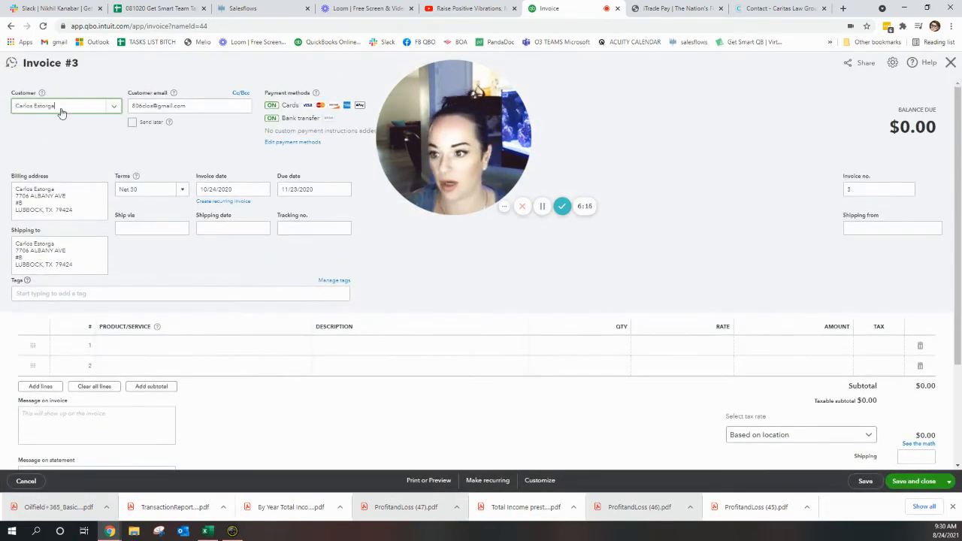
left_click(187, 105)
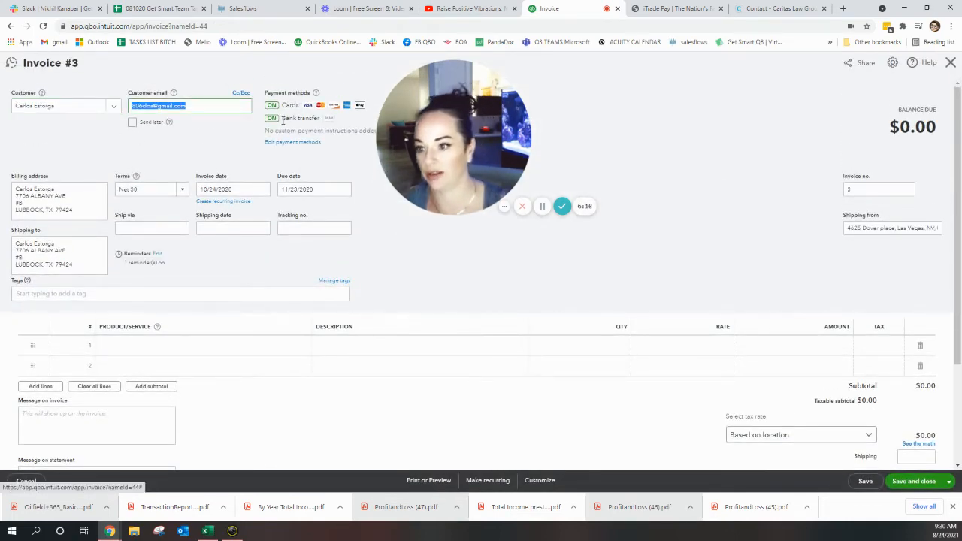
left_click(132, 122)
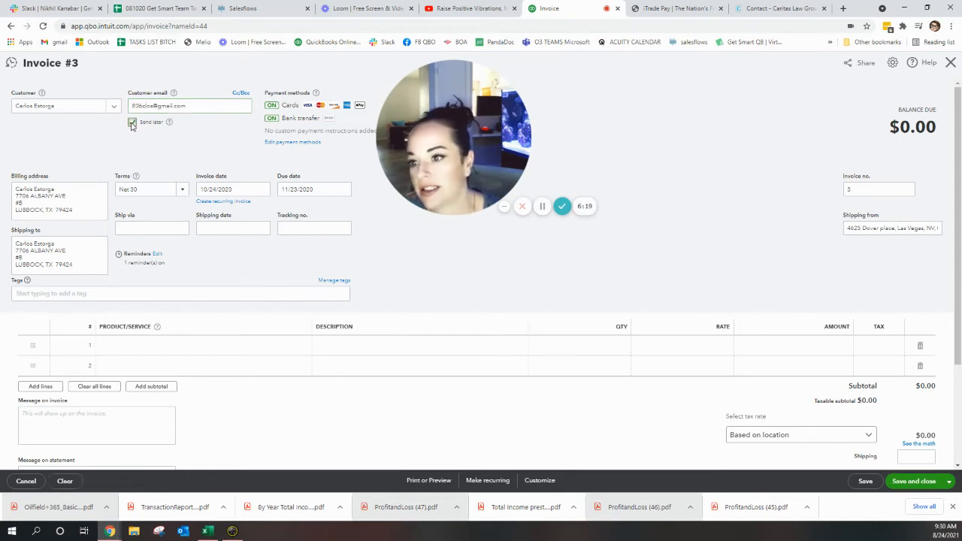
left_click(245, 188)
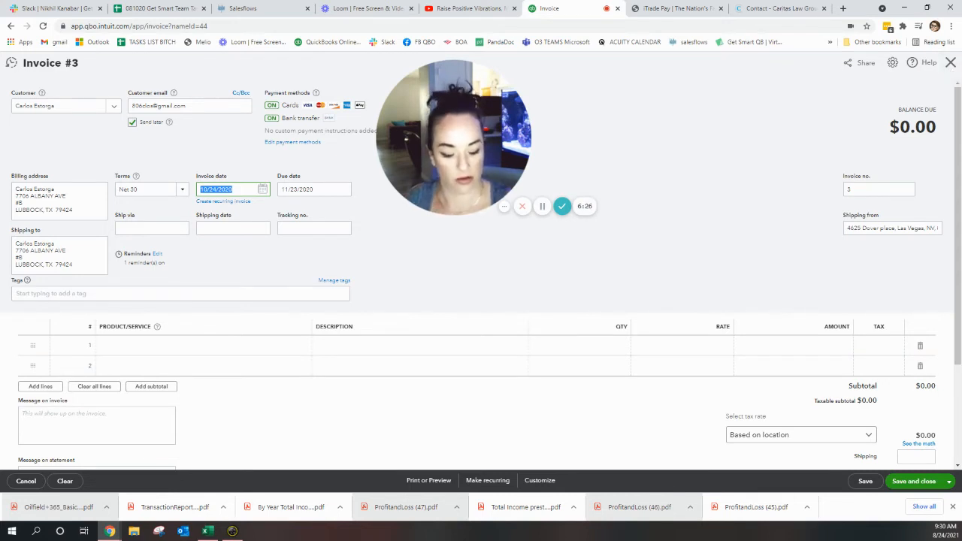
type("101520")
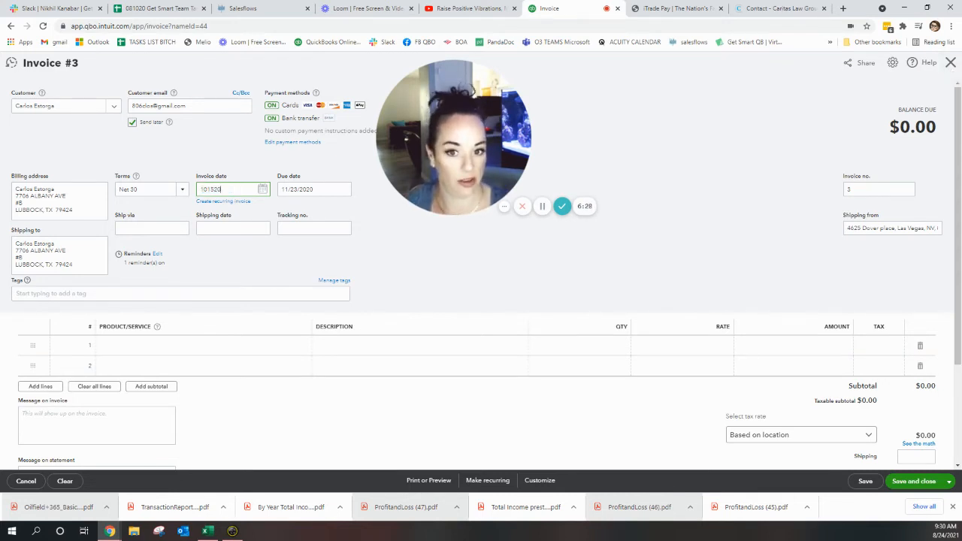
left_click(211, 345)
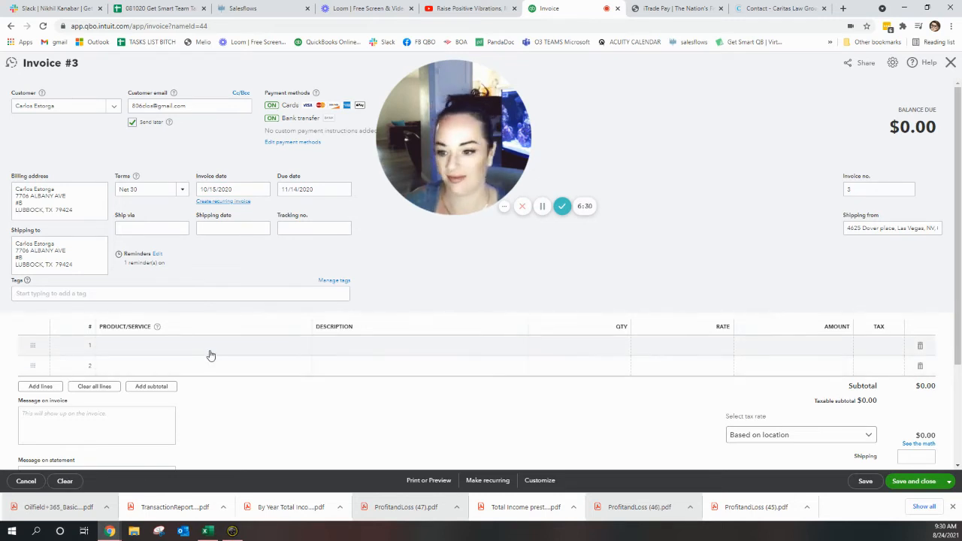
type("product")
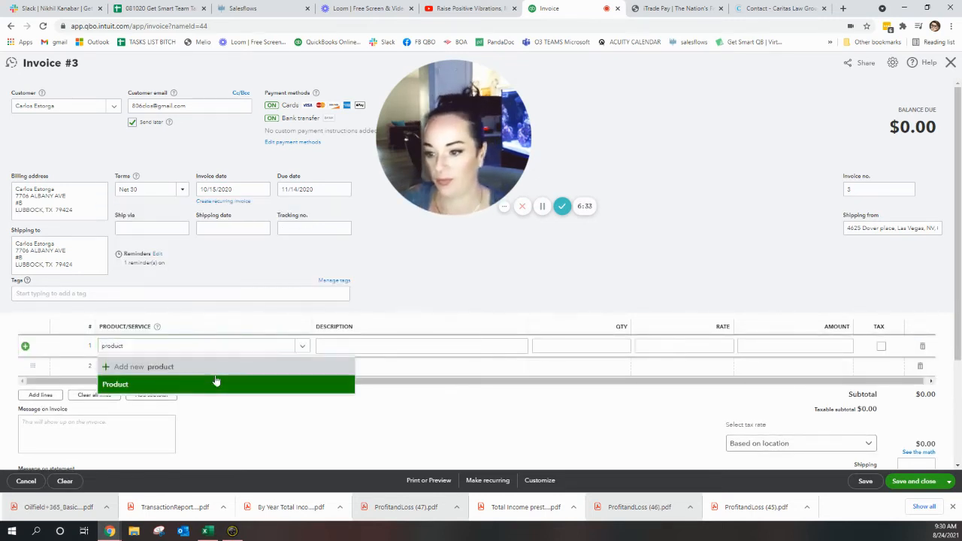
- Add an untaxed $50 Product line, clear Send later, and save and close the invoice
left_click(217, 384)
left_click(712, 346)
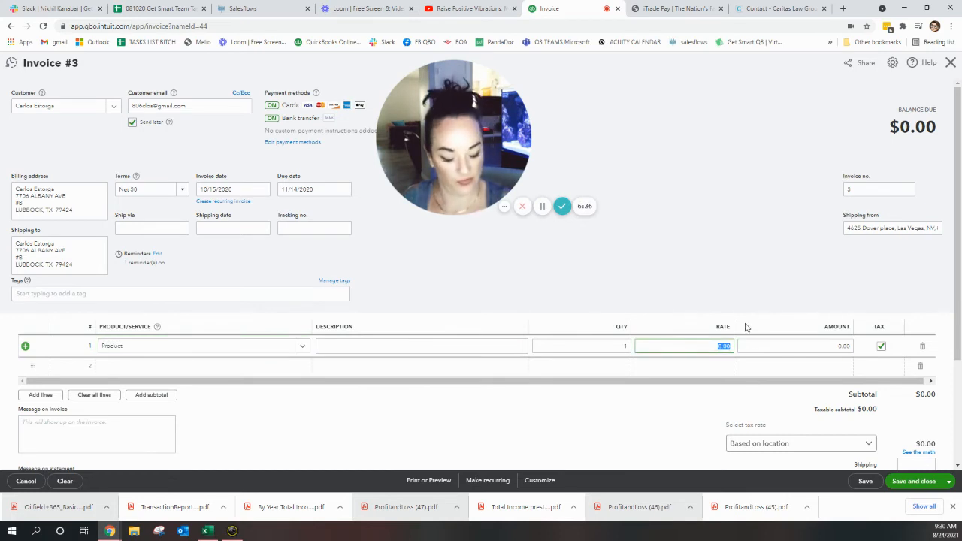
type("50")
left_click(796, 346)
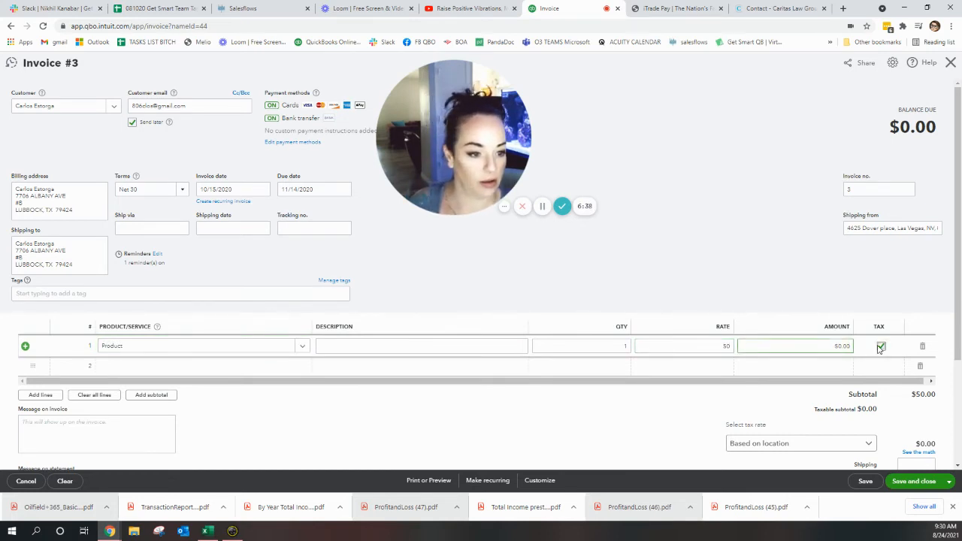
left_click(881, 345)
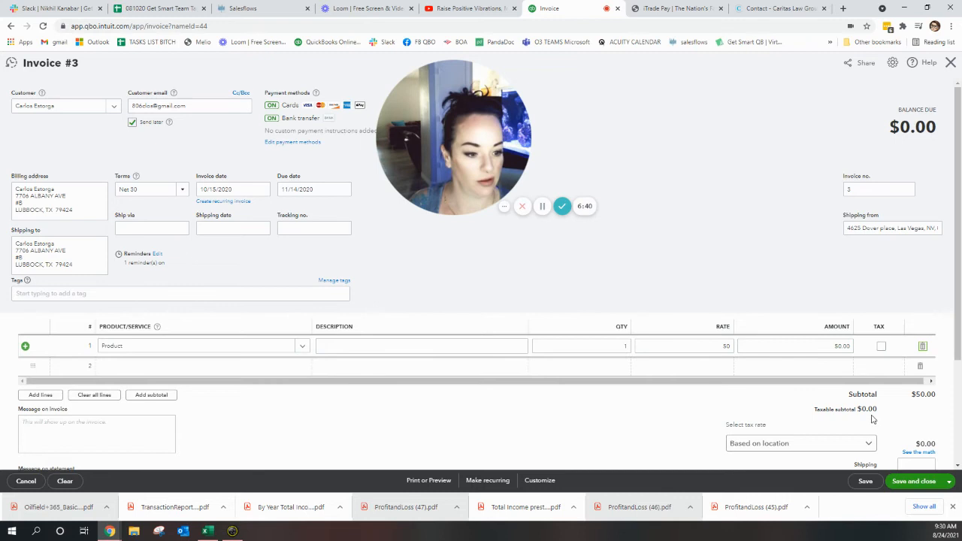
left_click(133, 123)
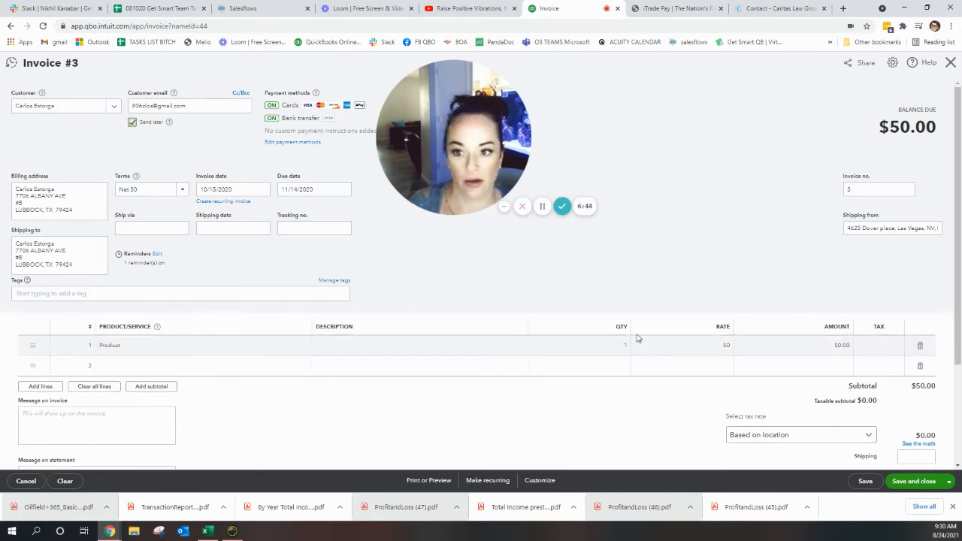
left_click(914, 481)
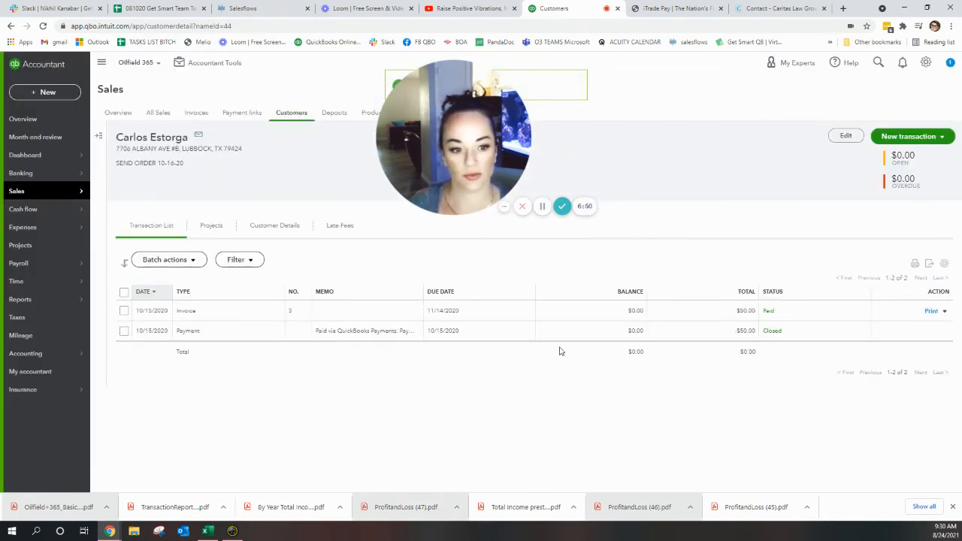
- Confirm Carlos's $0.00 open balance and run the Accounts receivable aging summary report
mouse_move(888, 155)
left_mouse_down()
mouse_move(934, 164)
mouse_move(936, 185)
left_mouse_up()
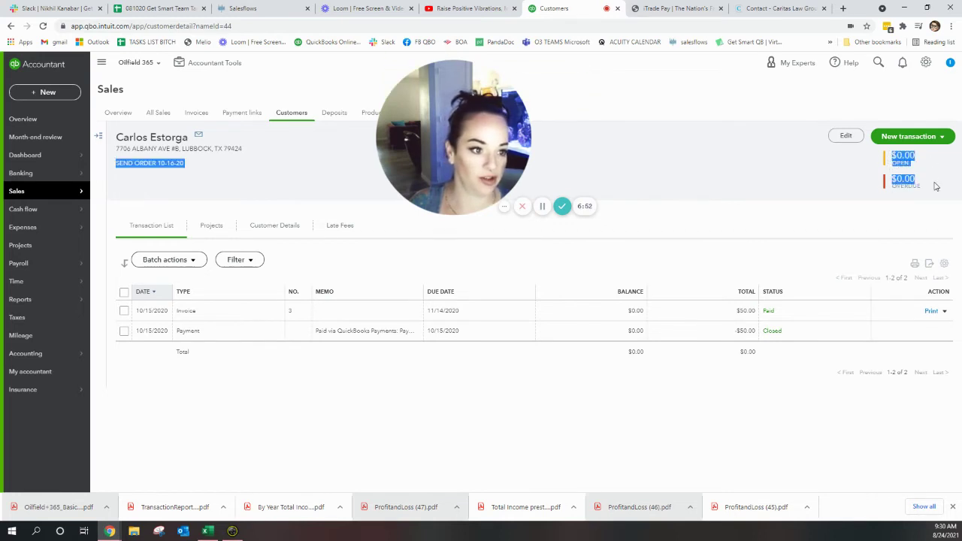
left_click(21, 299)
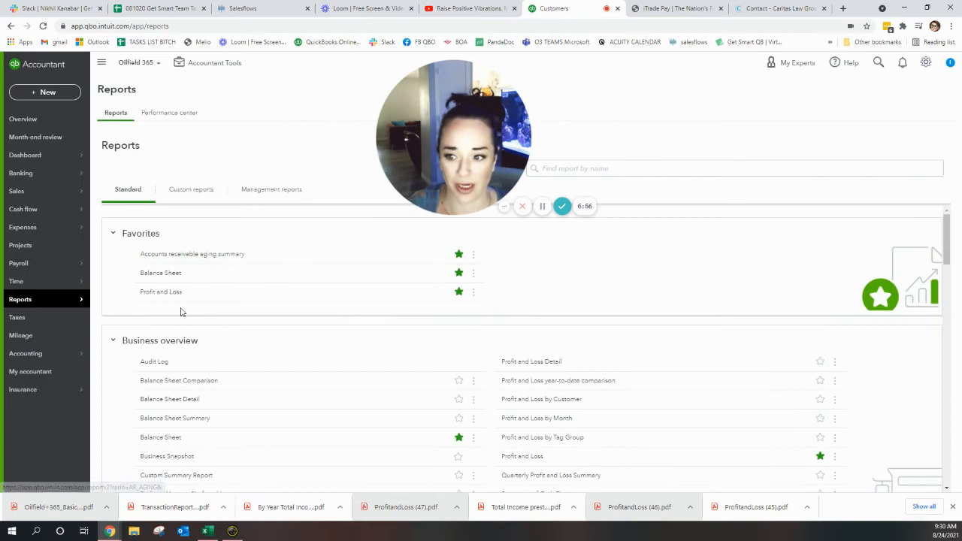
left_click(147, 254)
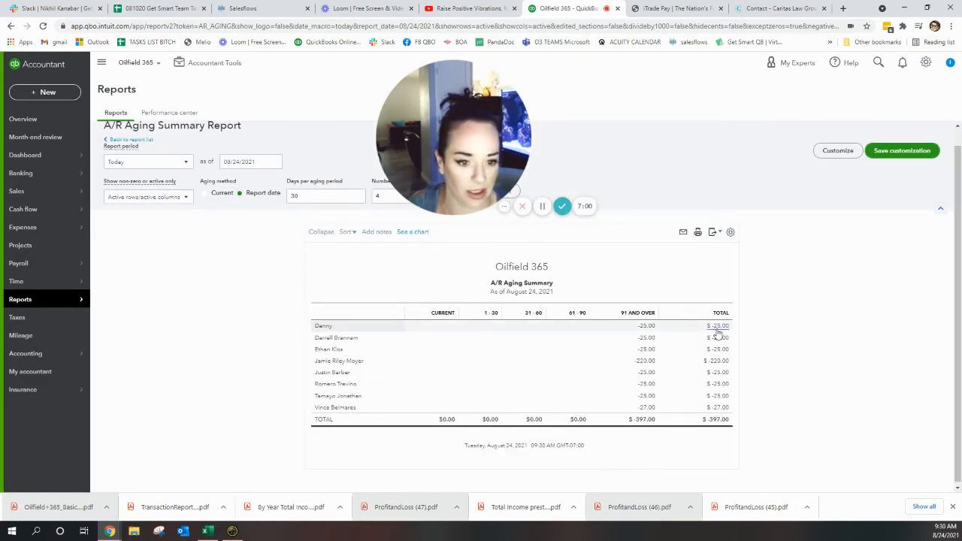
left_click(160, 531)
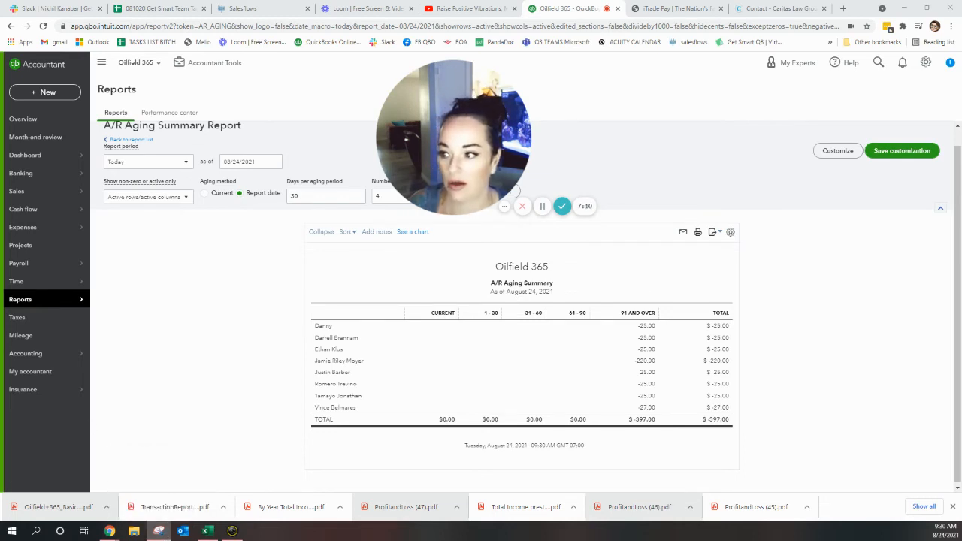
left_click(109, 532)
- Snip the -$397 aging summary table and move the capture window aside
key("super+shift+s")
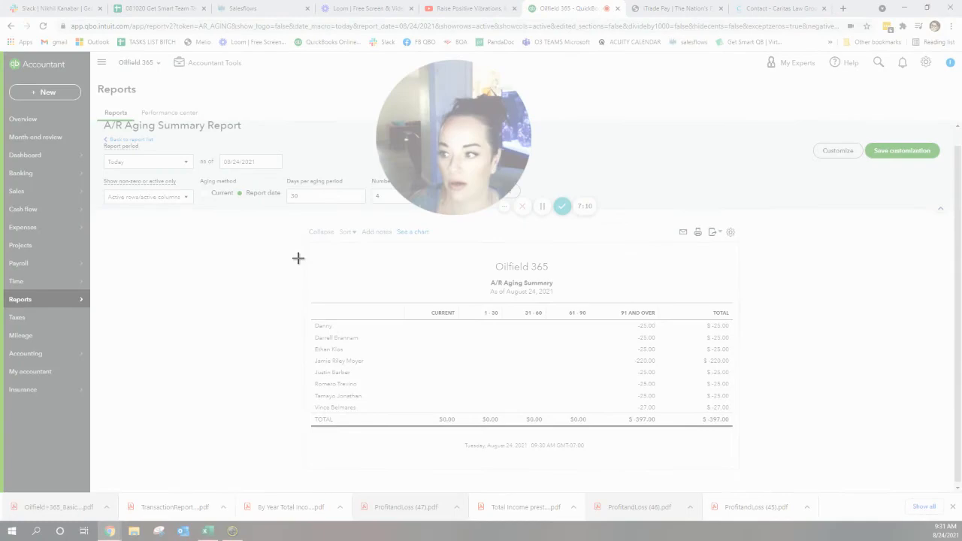
left_click_drag(302, 240, 771, 430)
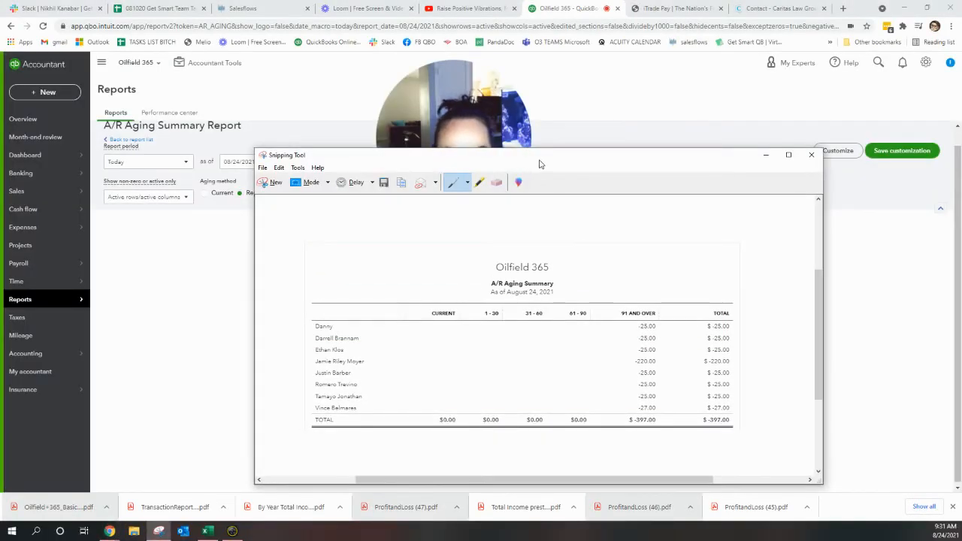
left_click_drag(539, 163, 961, 83)
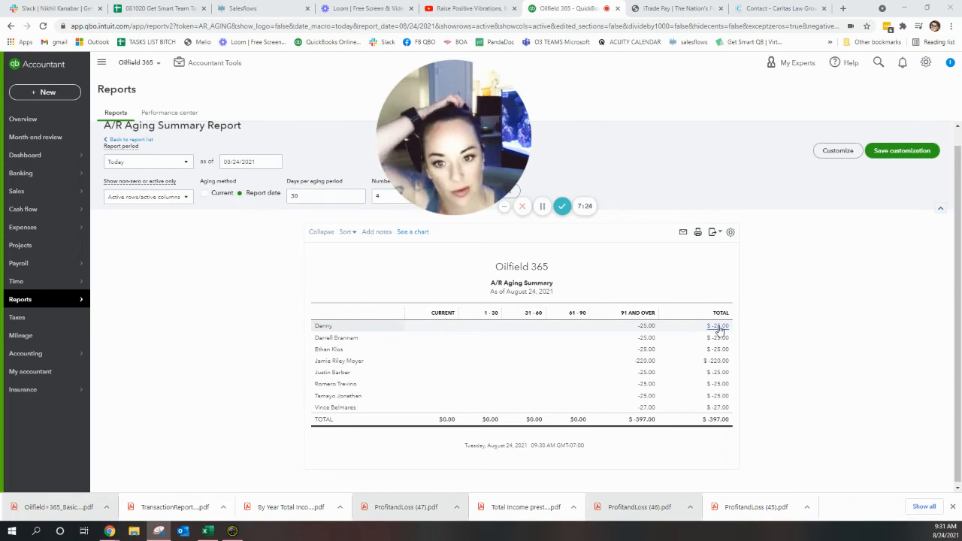
- Drill into Danny's -$25 balance, review his unapplied $25 payment, and close it unsaved
left_click(719, 326)
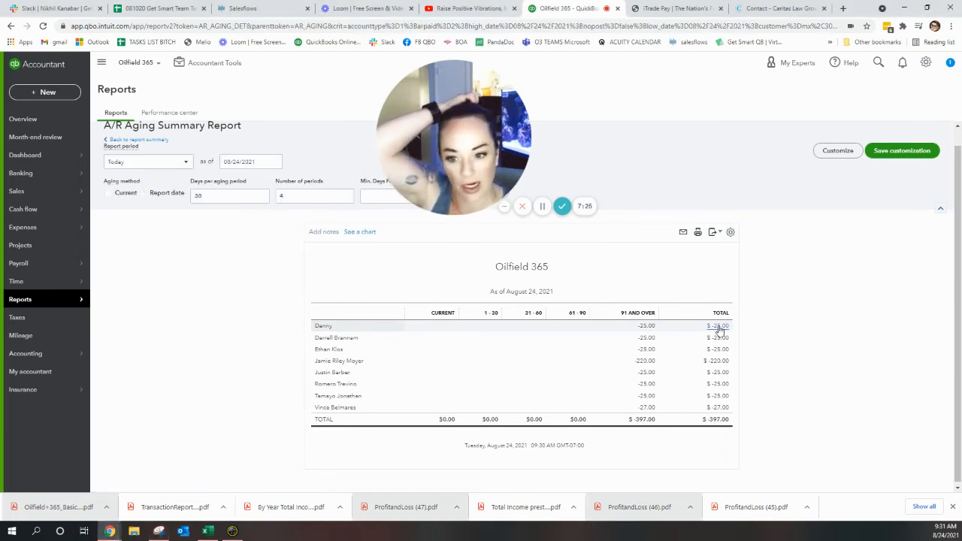
left_click(580, 374)
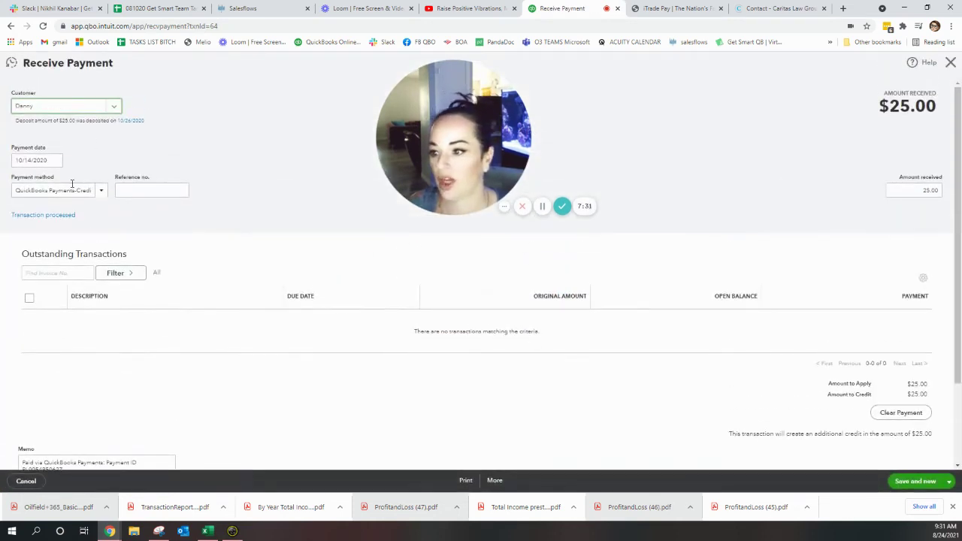
left_click(69, 190)
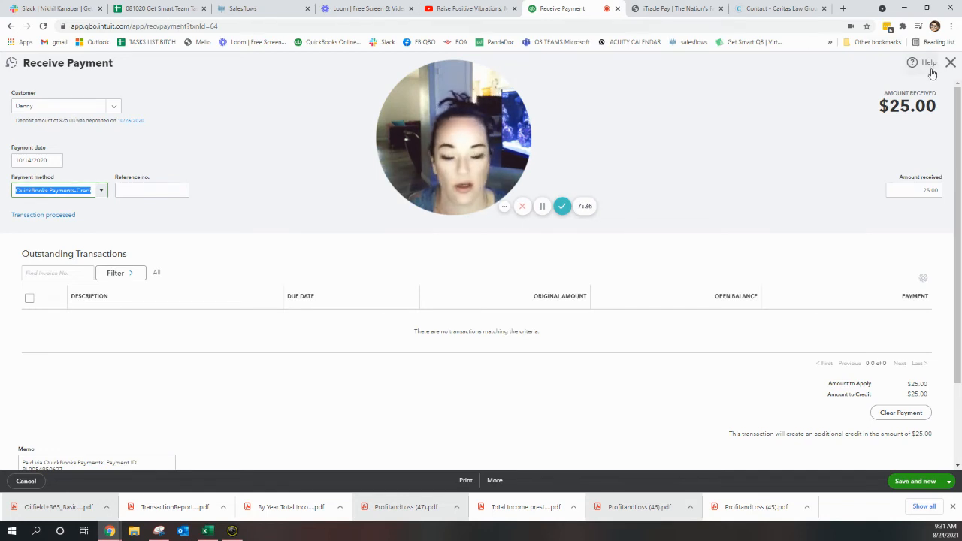
left_click(47, 159)
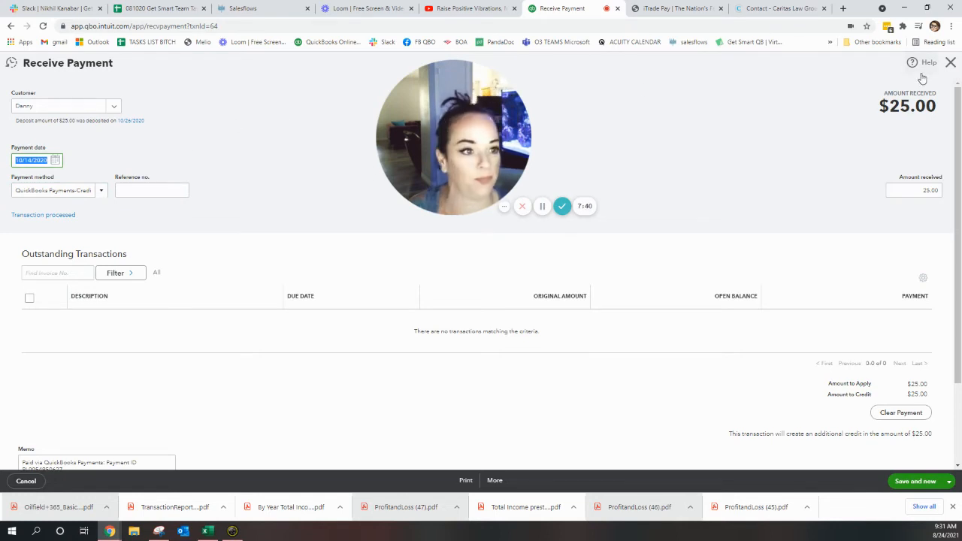
left_click(949, 65)
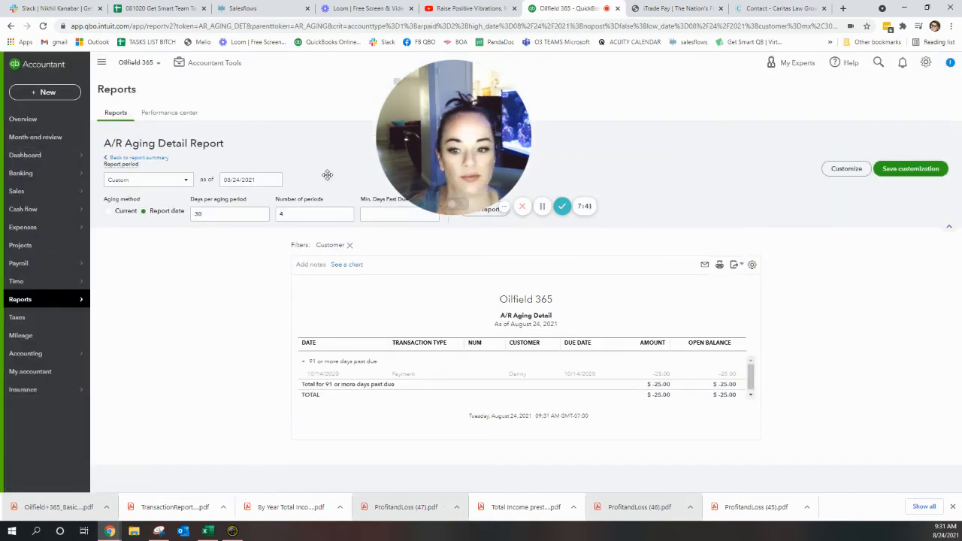
mouse_move(45, 191)
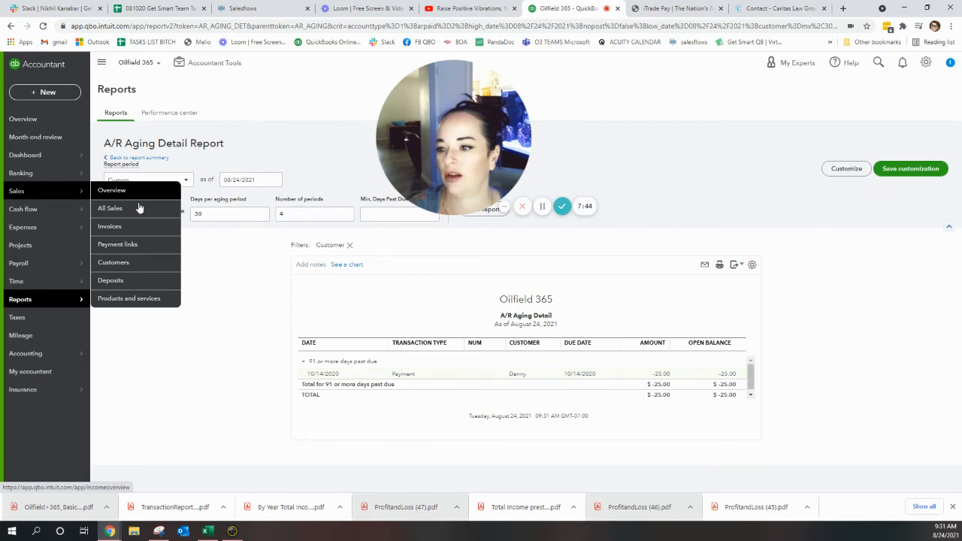
- Find Danny in the customer list and start a new invoice for him
left_click(113, 262)
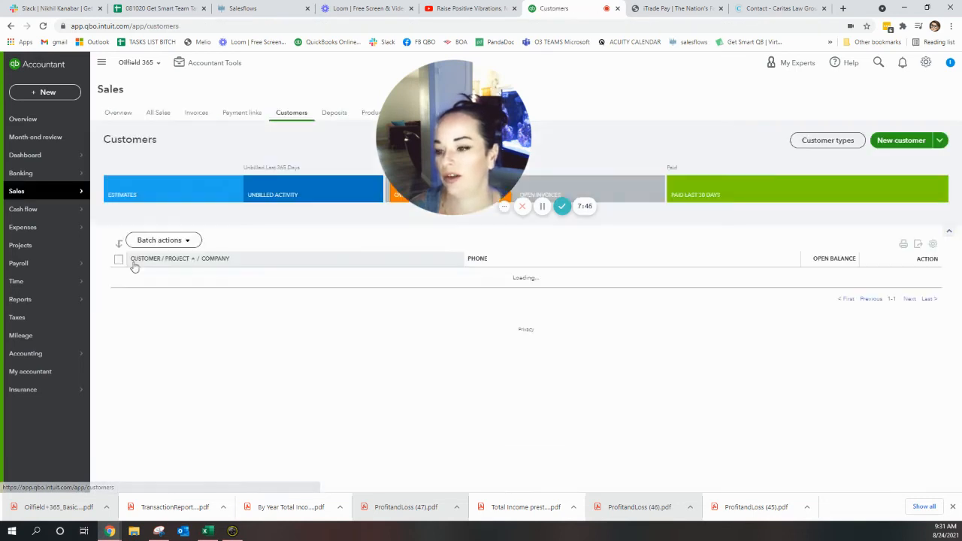
type("danny")
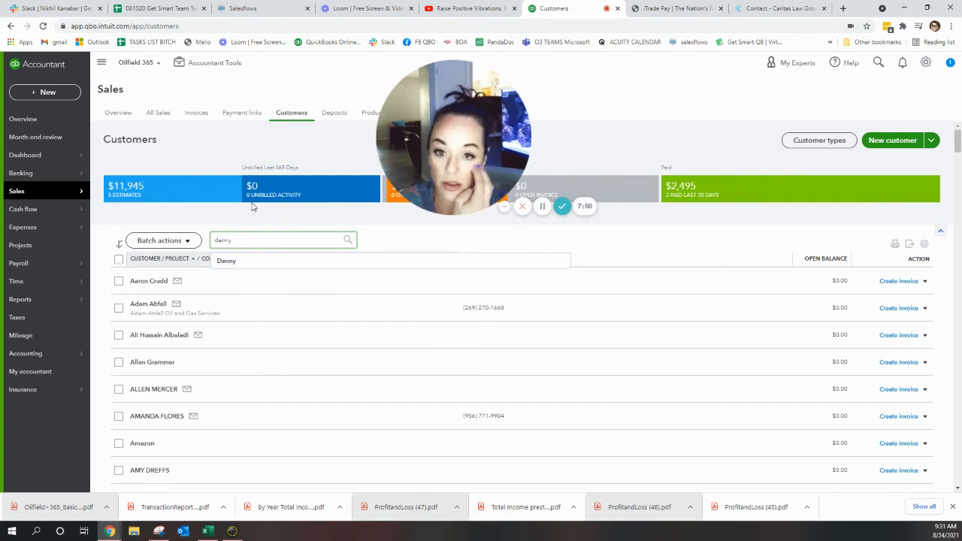
left_click(226, 261)
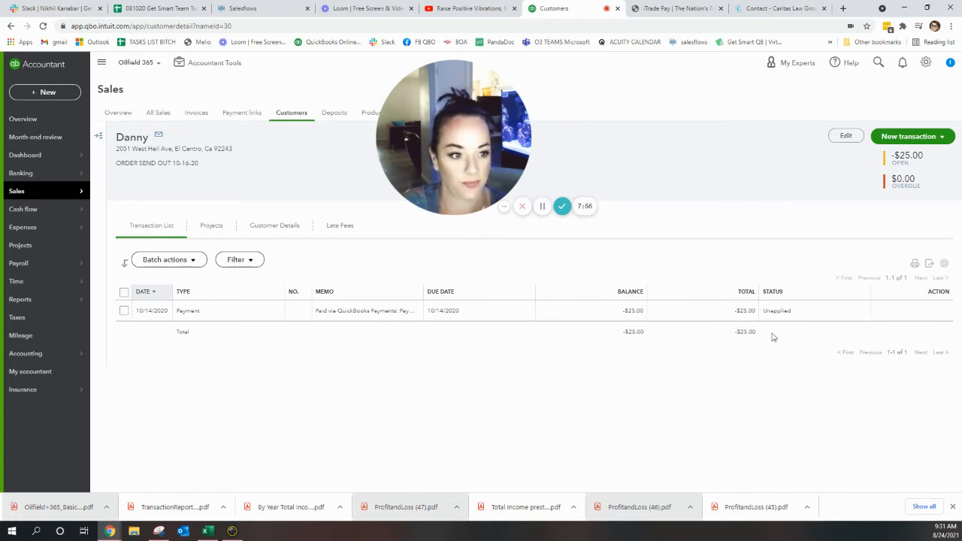
left_click(912, 136)
left_click(892, 155)
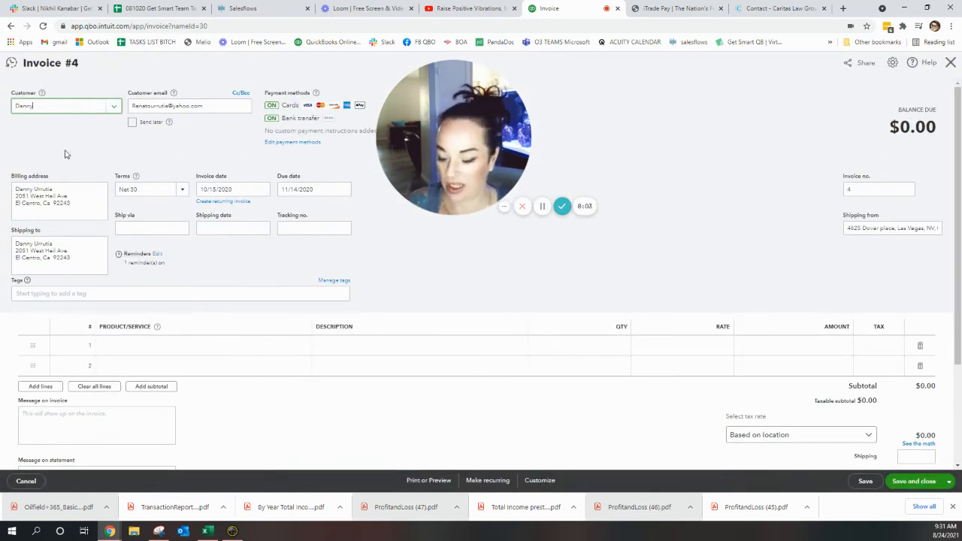
- Date Danny's invoice 10/14/2020 and add a $50 Product line
left_click(133, 123)
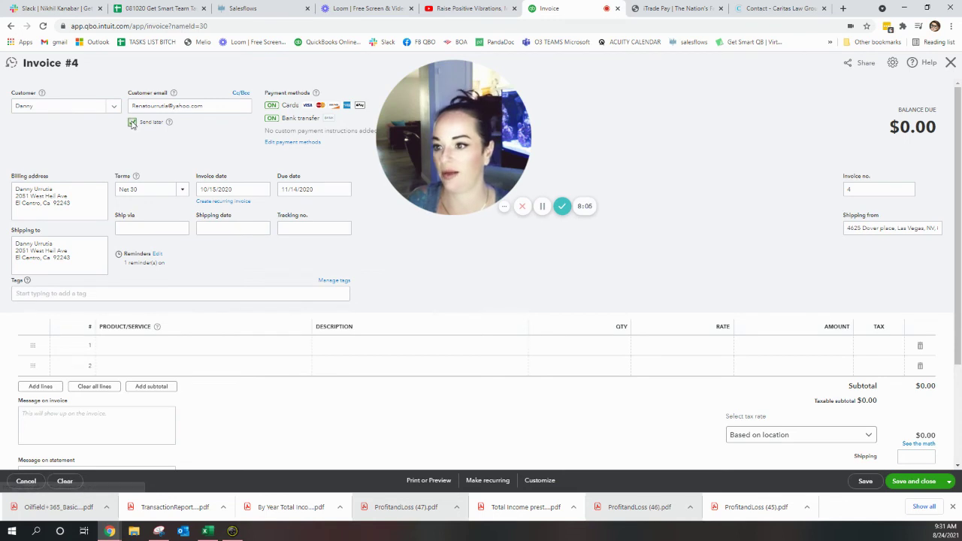
double_click(225, 188)
key("minus")
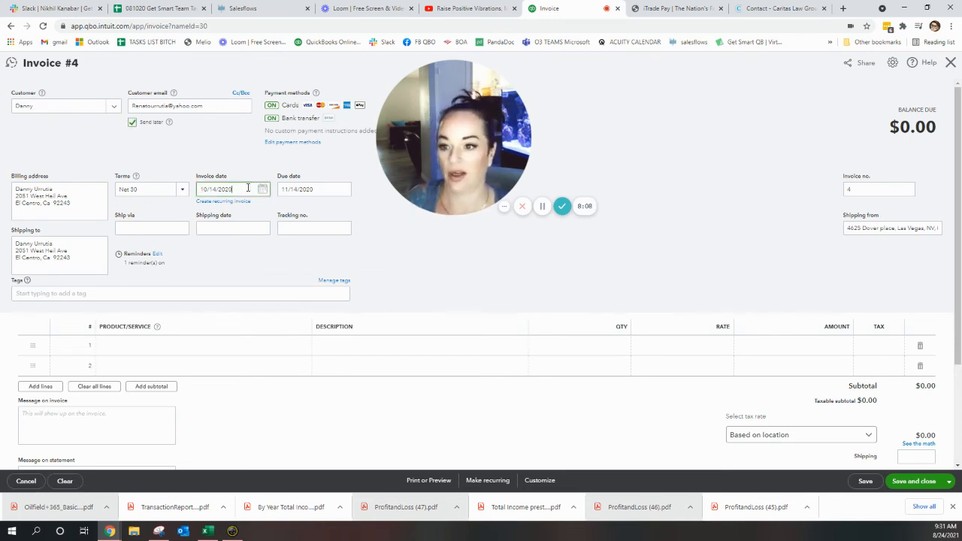
left_click(313, 229)
left_click(195, 349)
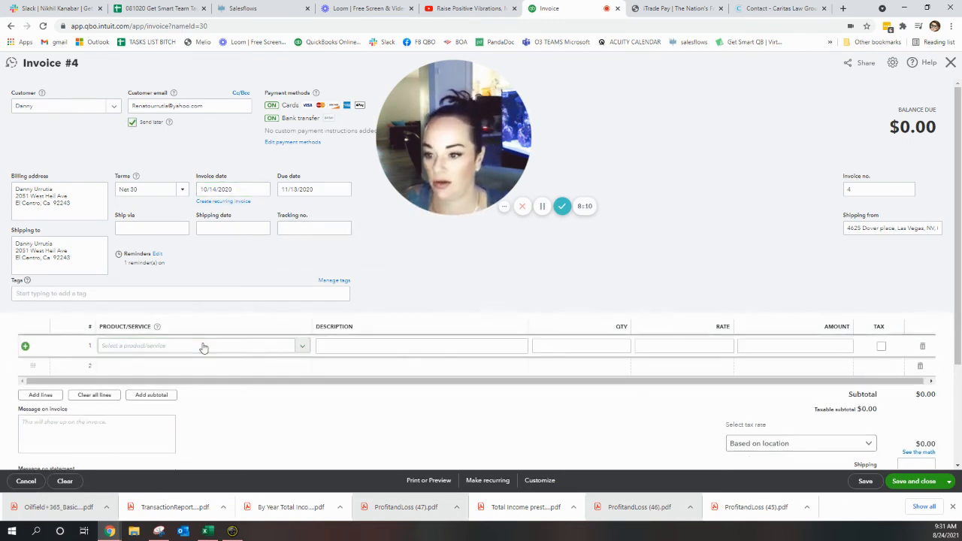
type("producc")
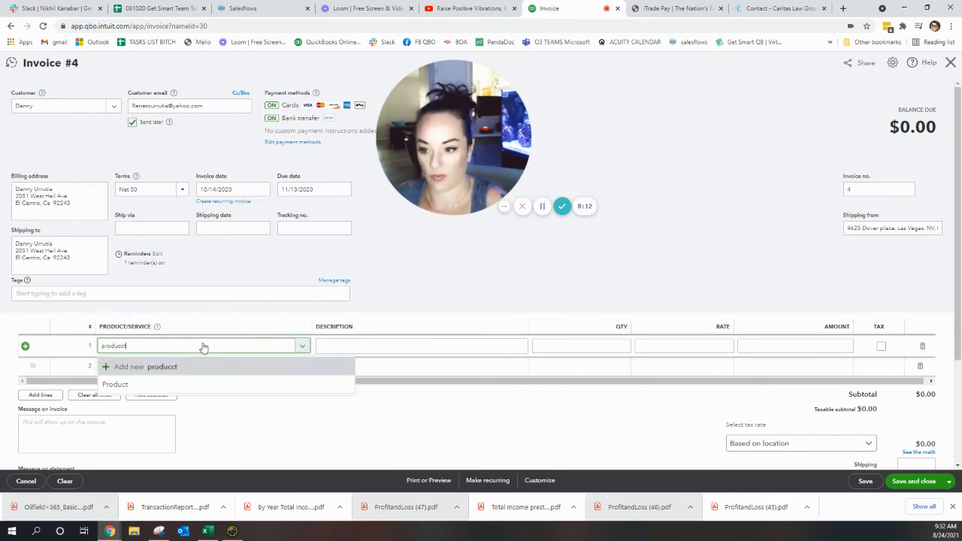
type("t")
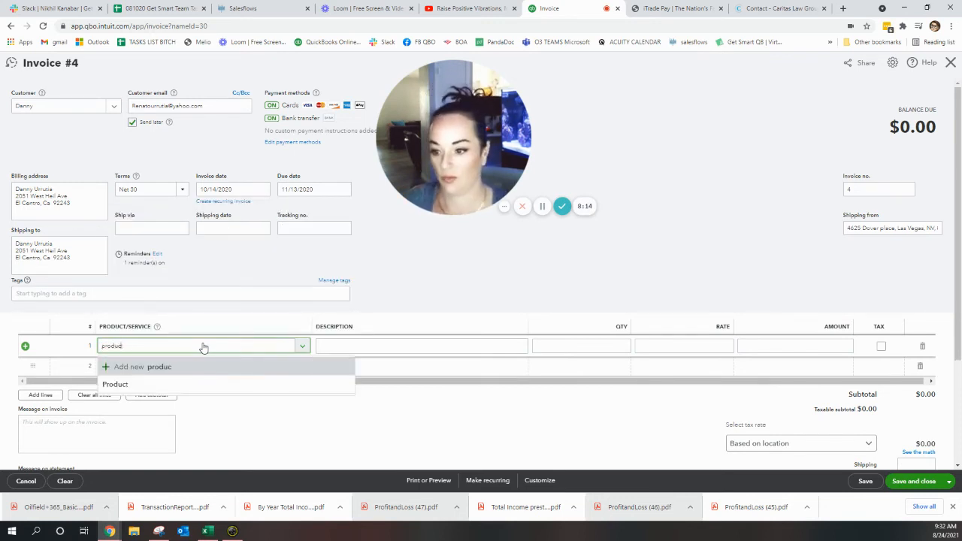
left_click(181, 378)
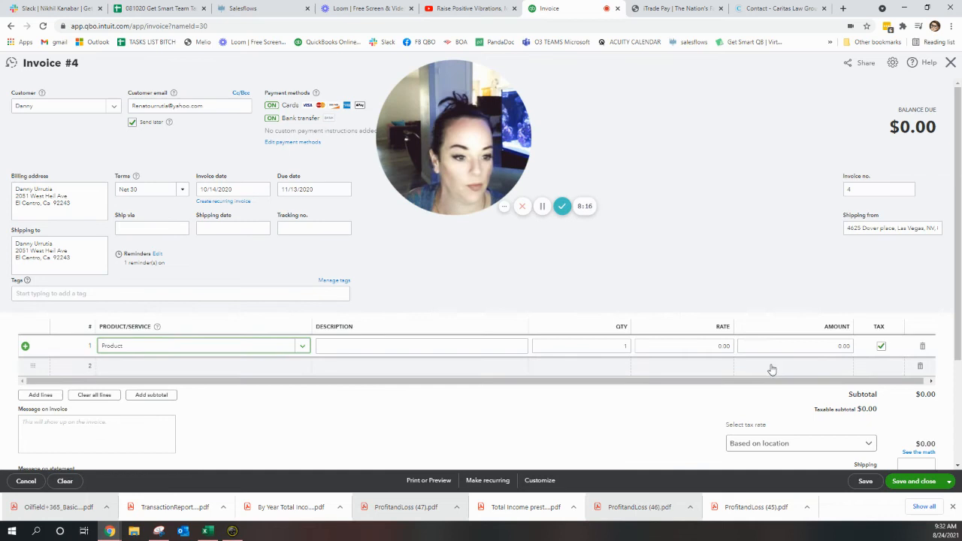
left_click(699, 346)
type("50")
key("Tab")
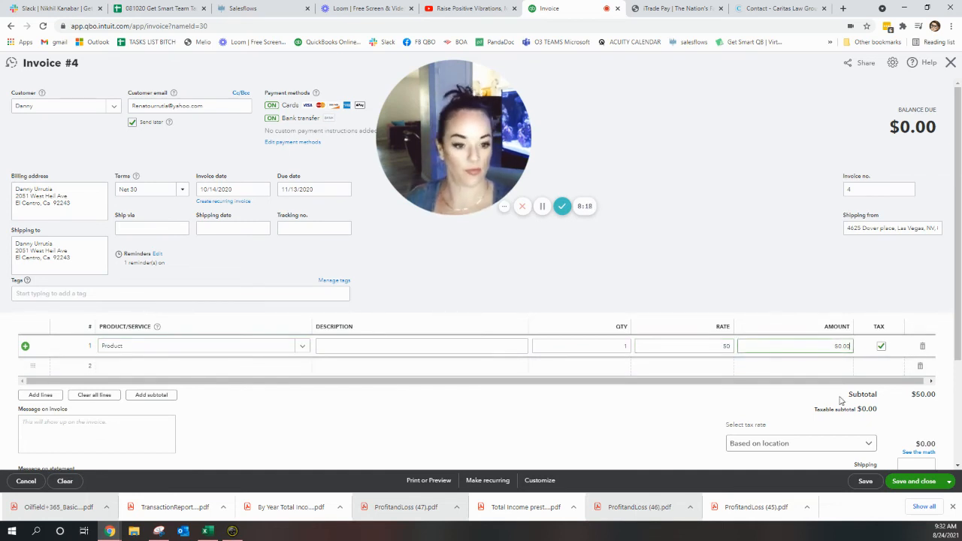
left_click(881, 346)
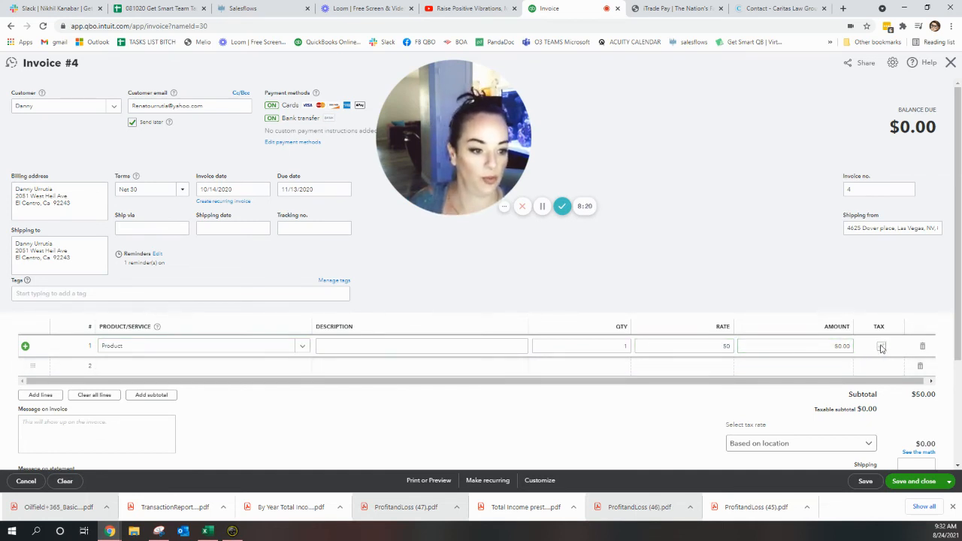
- Clear Send later, decline reusing number 4, renumber the invoice 4b, and save it
left_click(133, 122)
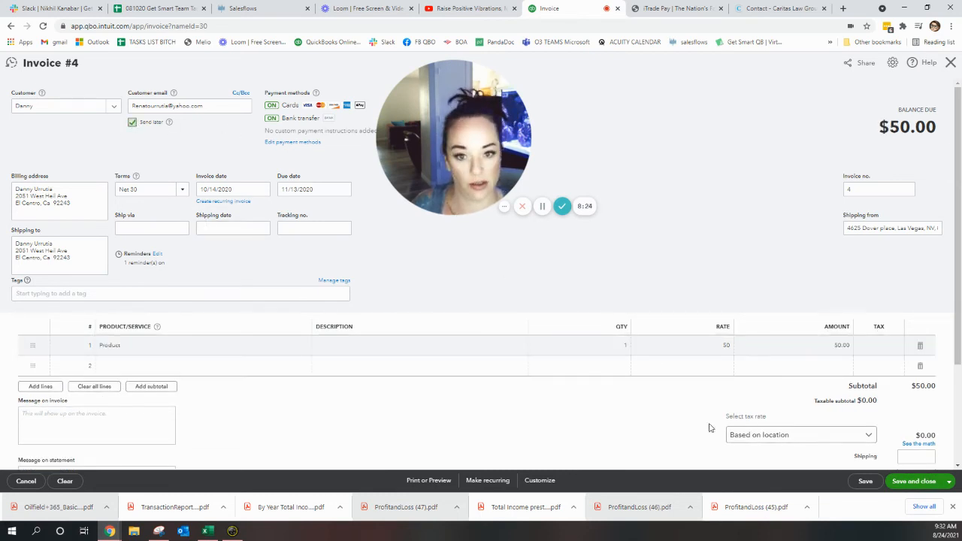
left_click(914, 481)
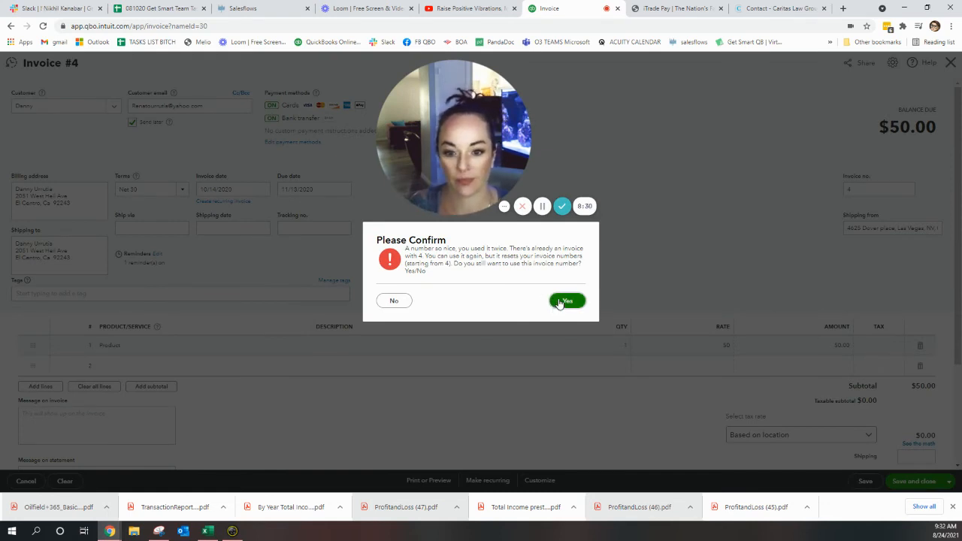
left_click(392, 302)
left_click(878, 189)
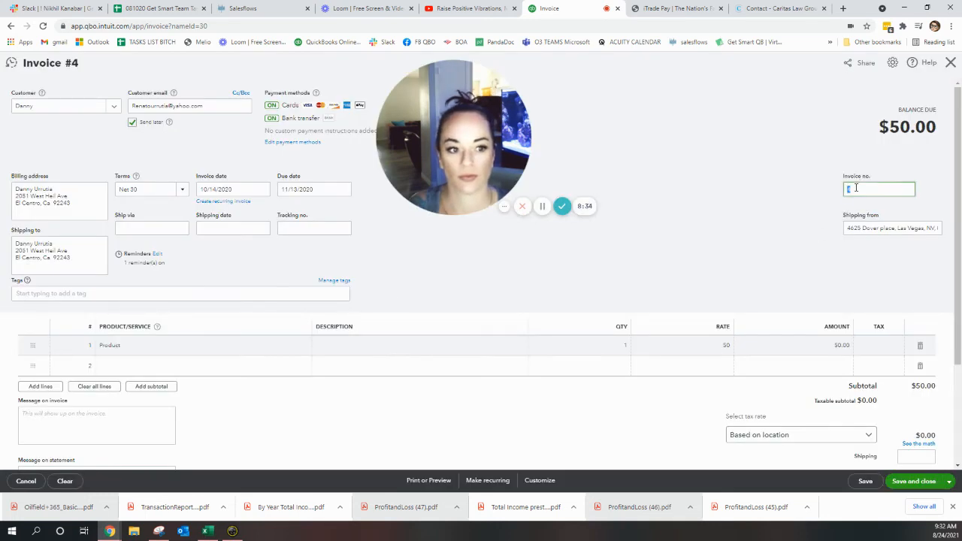
type("45")
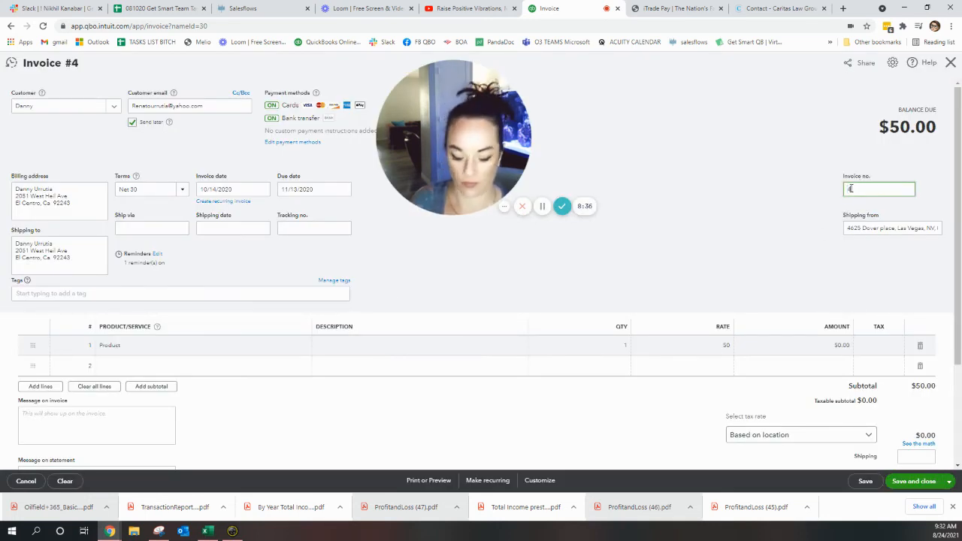
type("b")
left_click(796, 434)
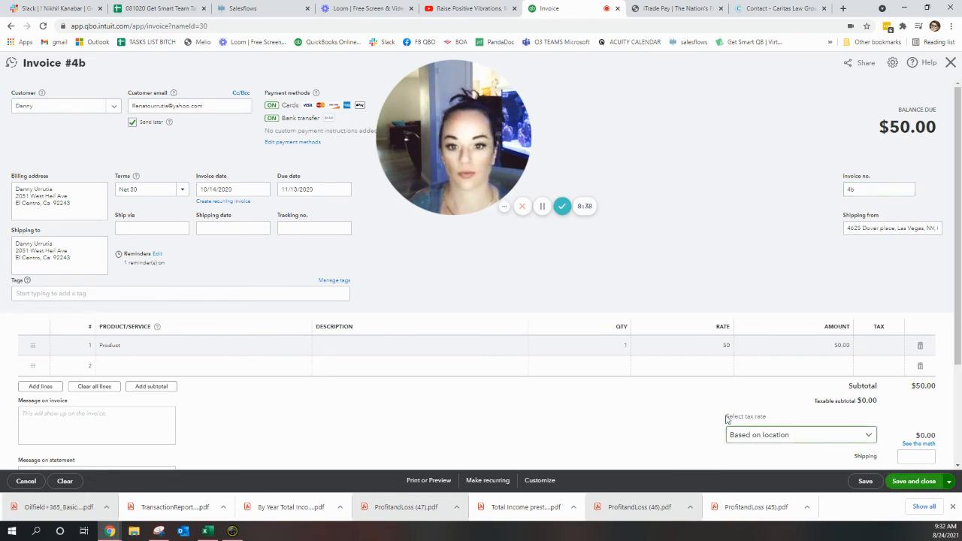
key("ctrl+alt+d")
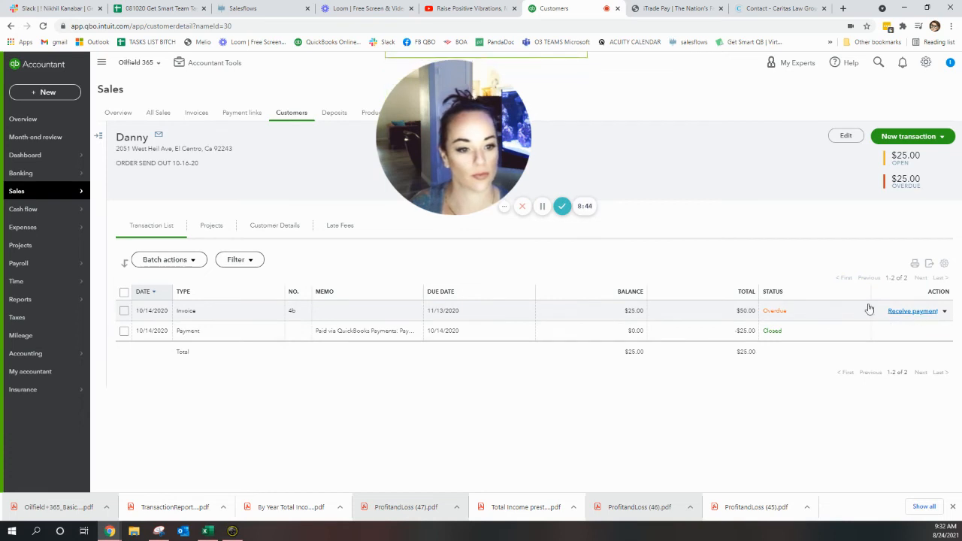
- Reopen invoice 4b, cut its rate to $25, and save so Danny's balance is $0.00
left_click(745, 313)
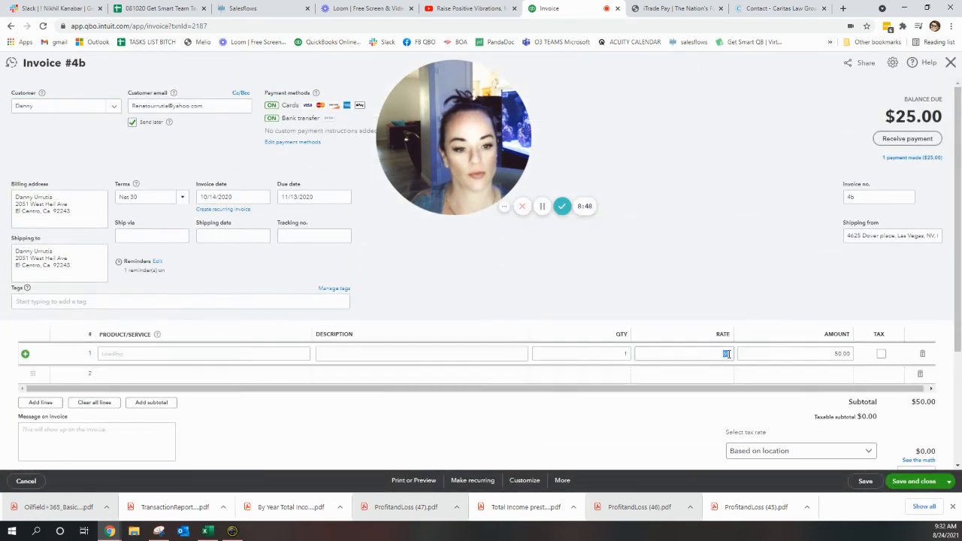
type("25")
left_click(913, 481)
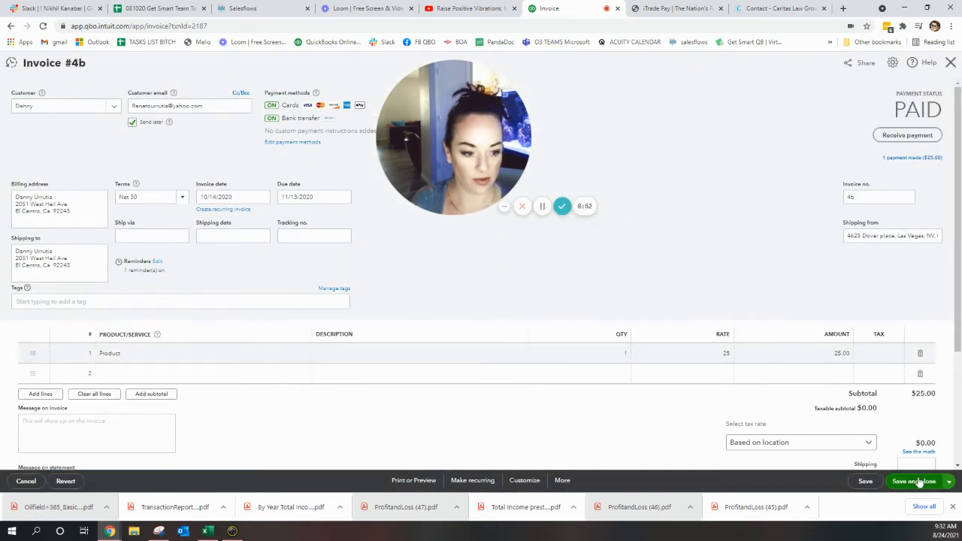
left_click(568, 295)
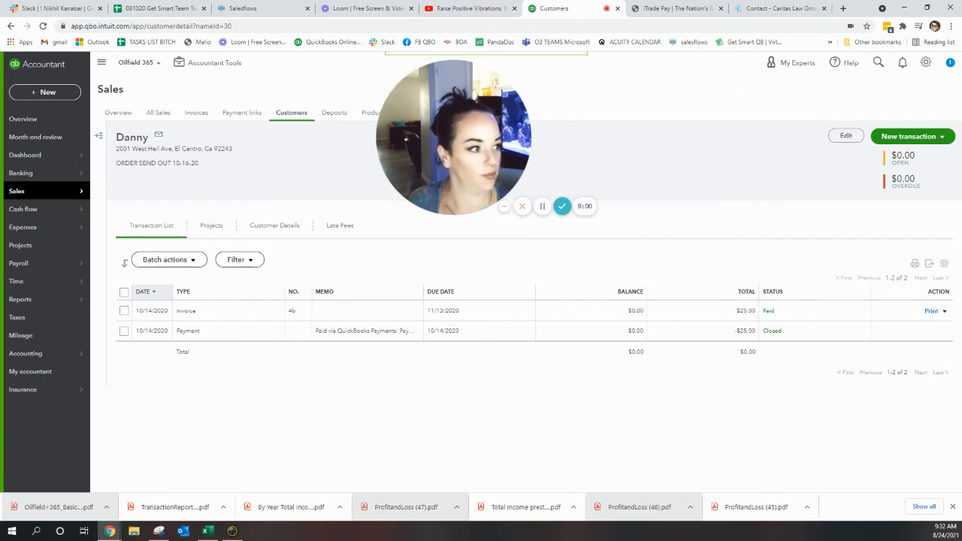
- Bring up the aging summary capture and move it out of the way
left_click(158, 531)
left_click_drag(826, 75, 526, 128)
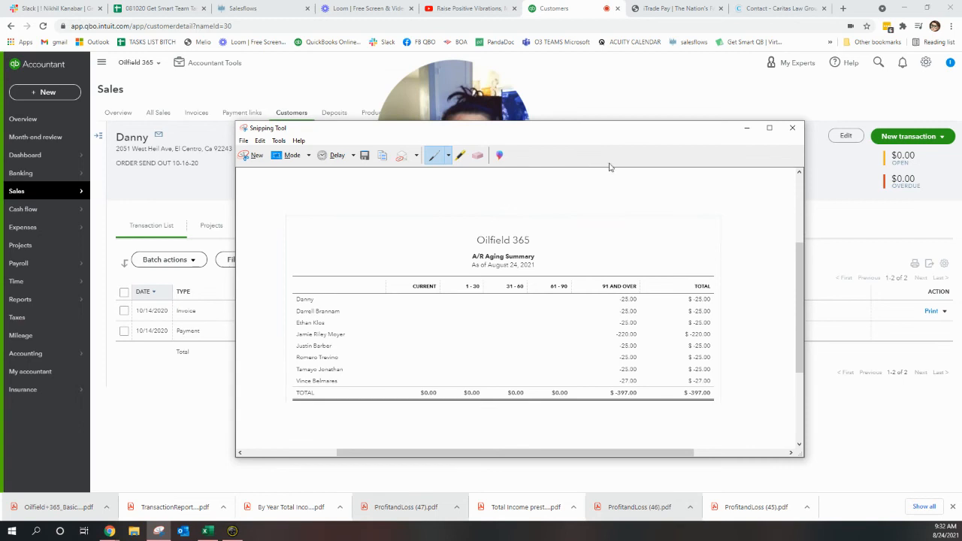
left_click_drag(588, 131, 958, 53)
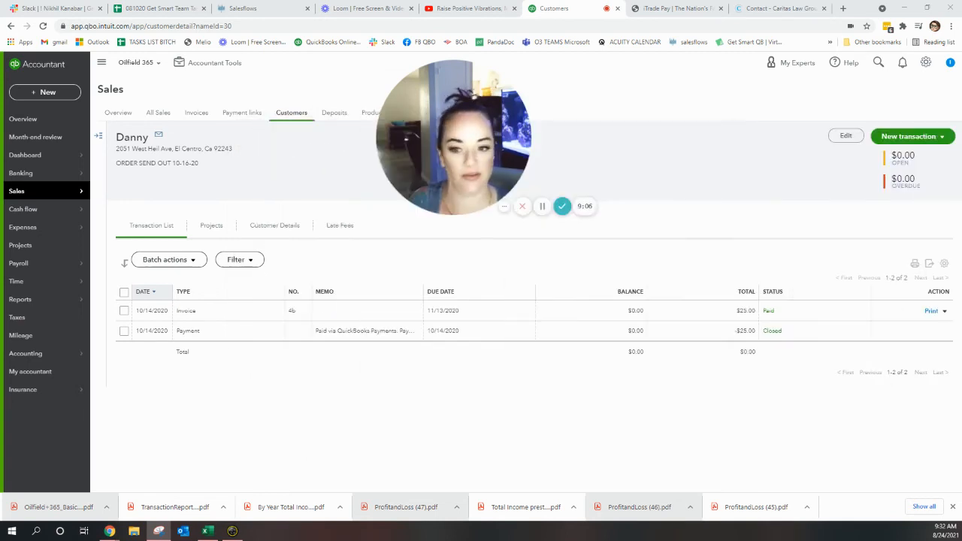
mouse_move(17, 191)
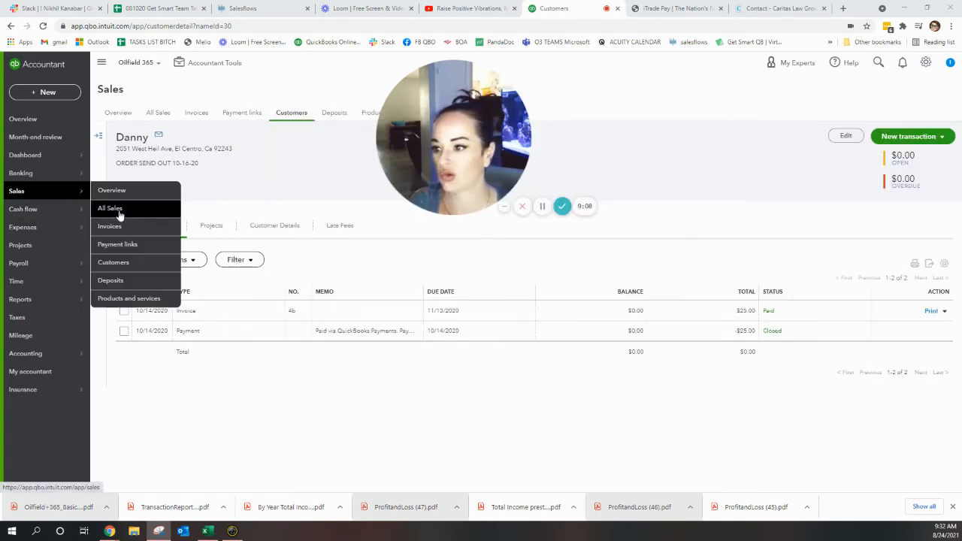
left_click(113, 262)
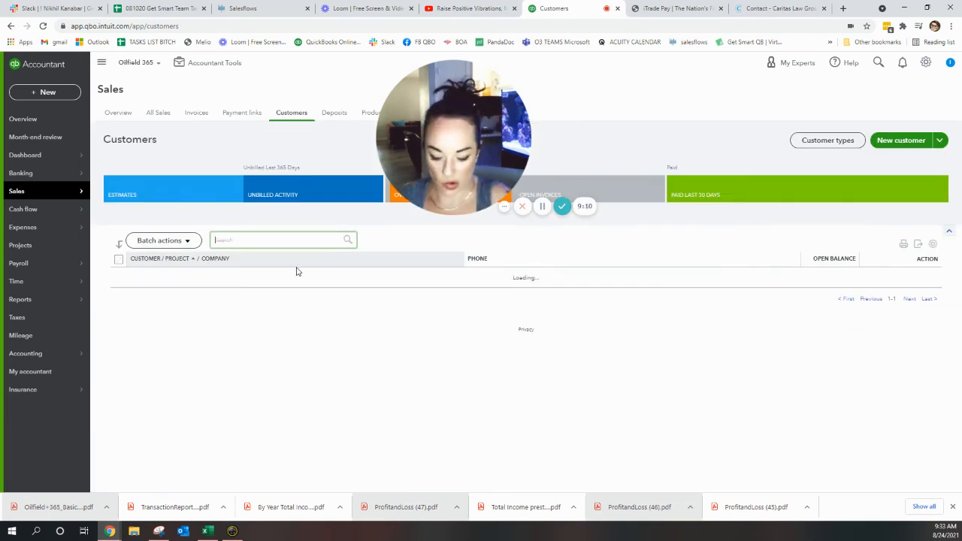
type("darr")
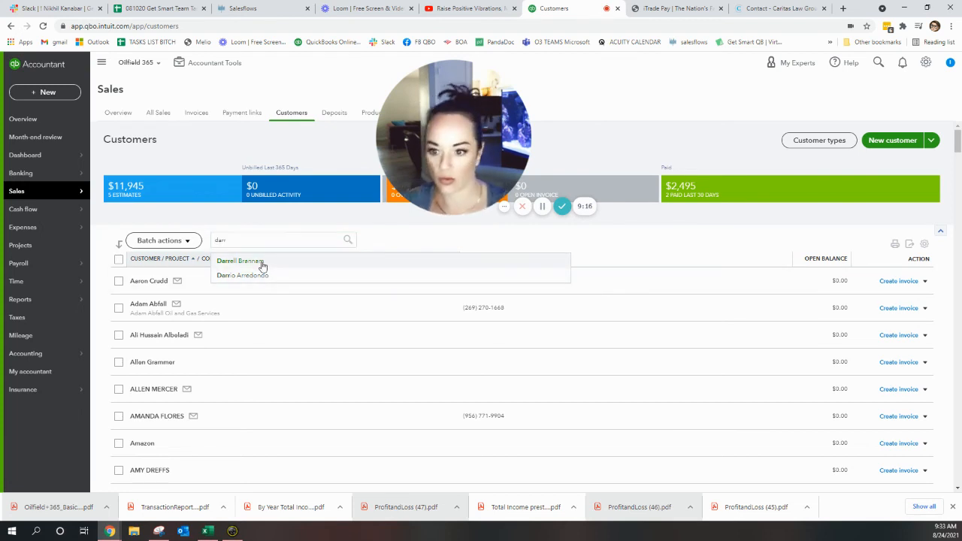
left_click(259, 261)
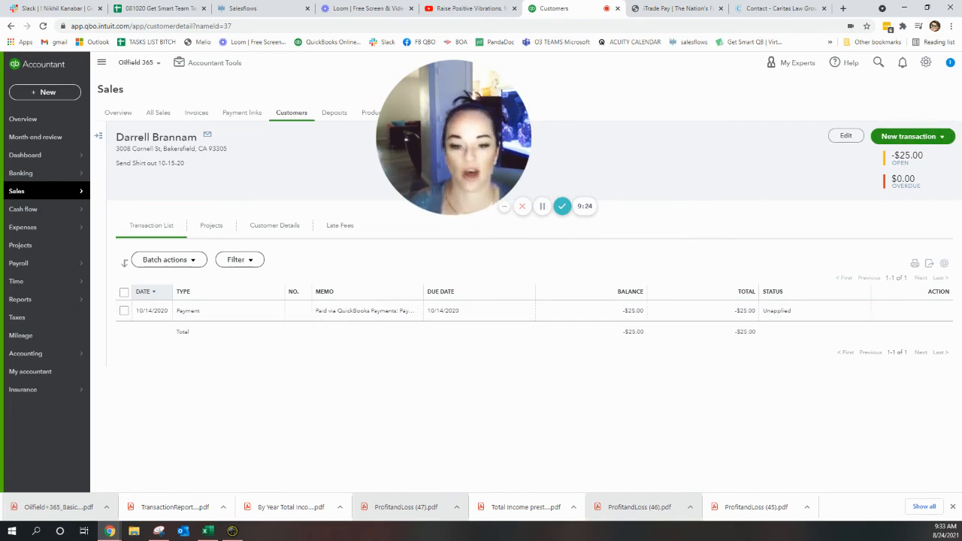
- Switch back to the aging summary capture and place it beside Darrell's record
key("alt+Tab")
left_click_drag(236, 136, 187, 154)
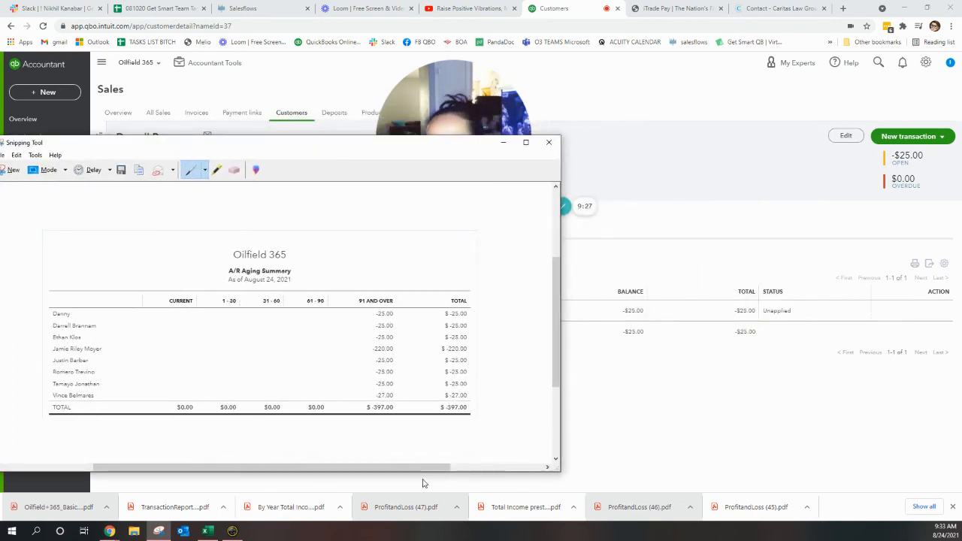